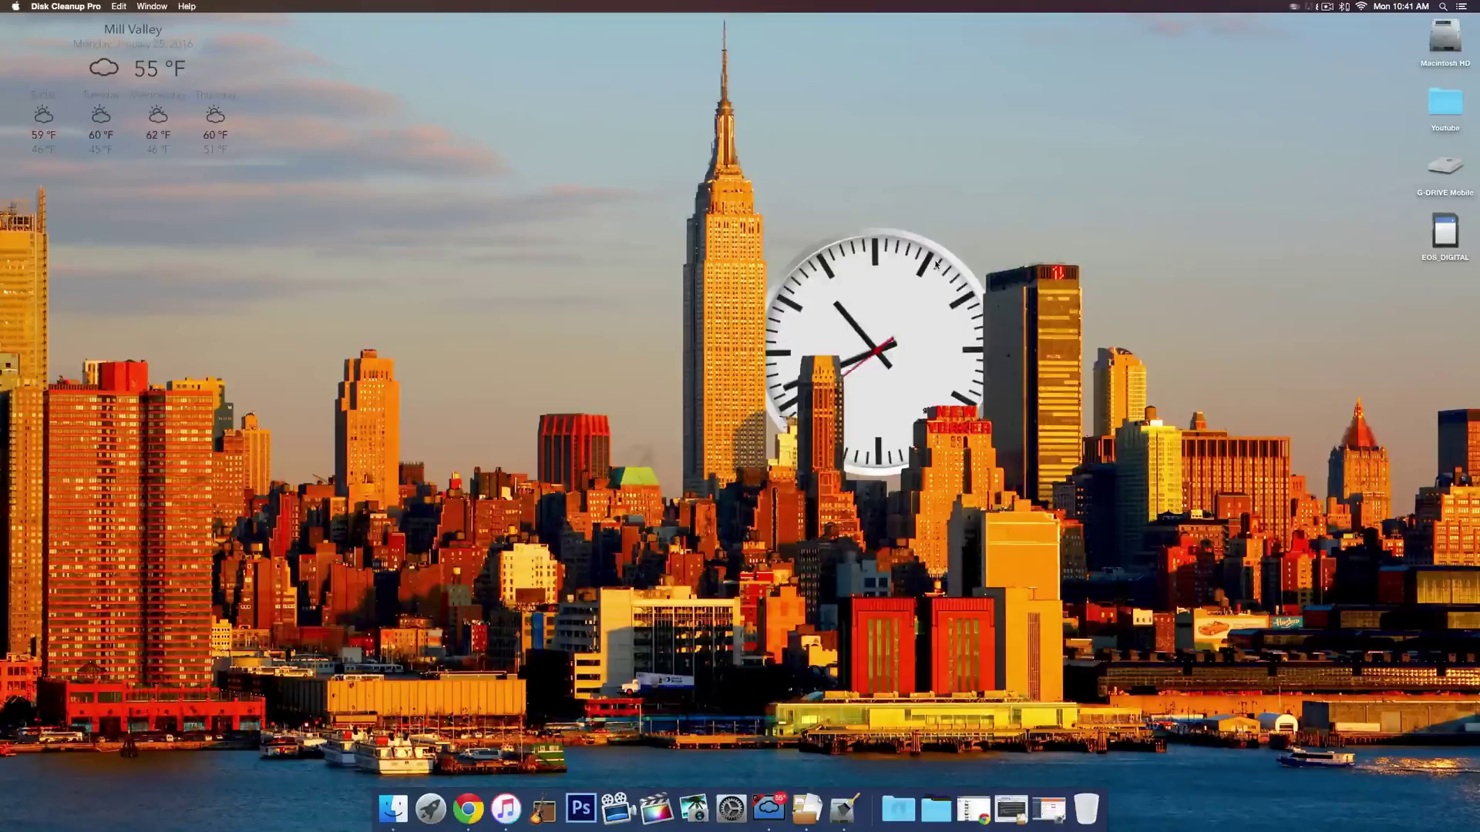
Step: Open the Living Wallpaper weather forecast panel, then the app's Preferences window
click(769, 807)
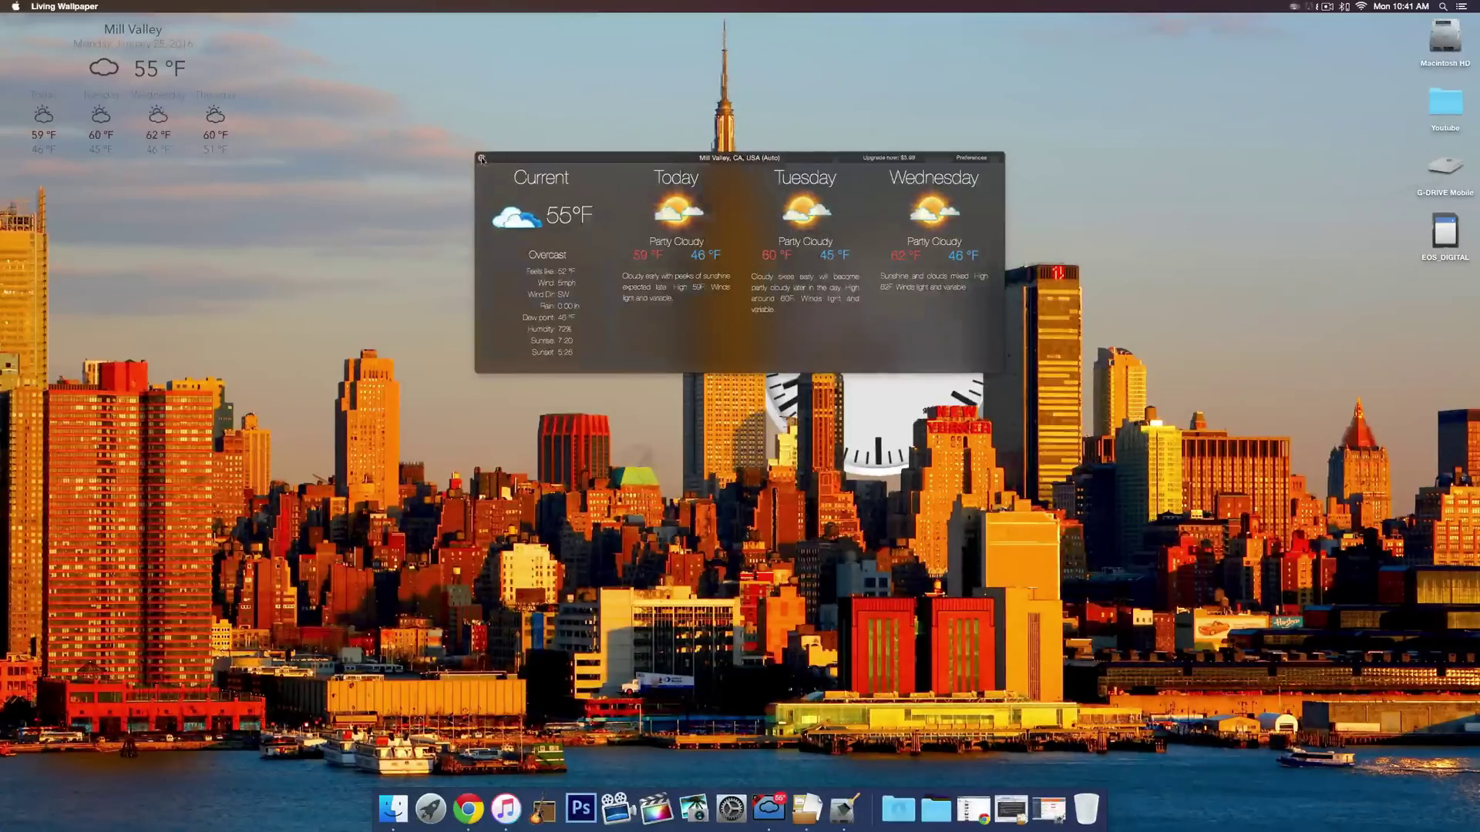
click(94, 6)
click(73, 21)
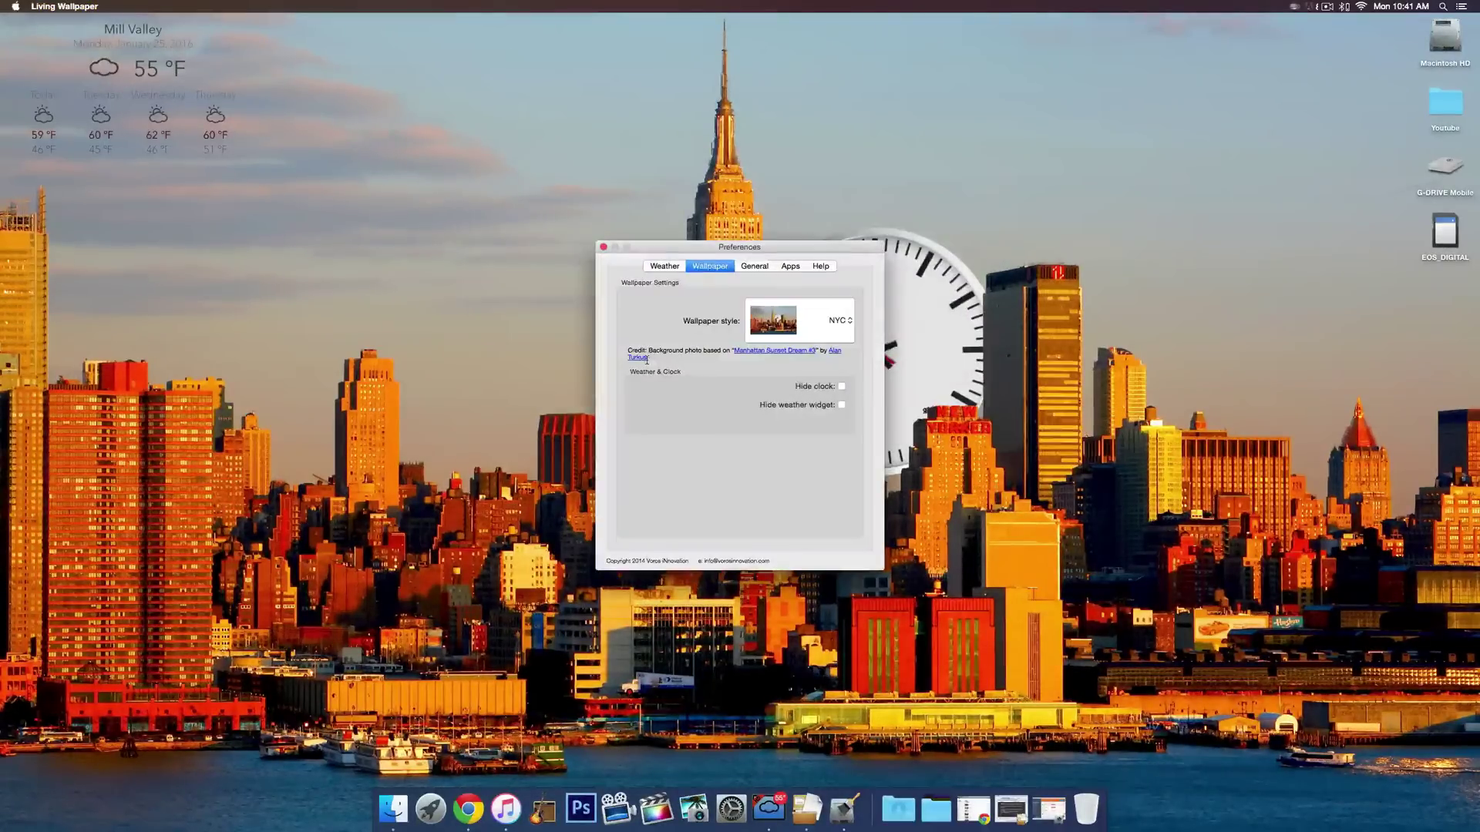
Step: Browse the Weather and Wallpaper tabs keeping NYC, hide the desktop clock, and view General settings
click(655, 265)
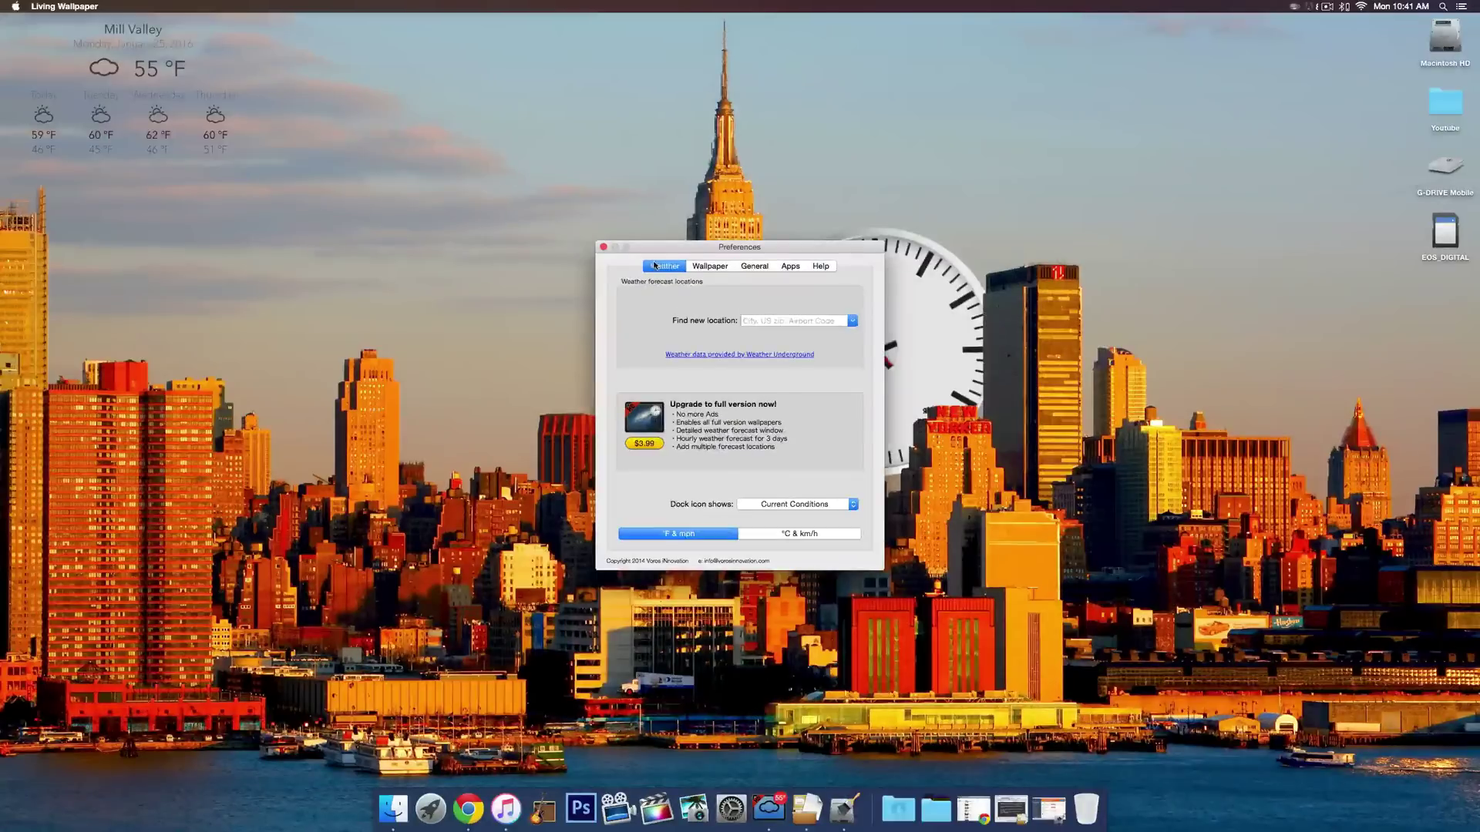
click(707, 267)
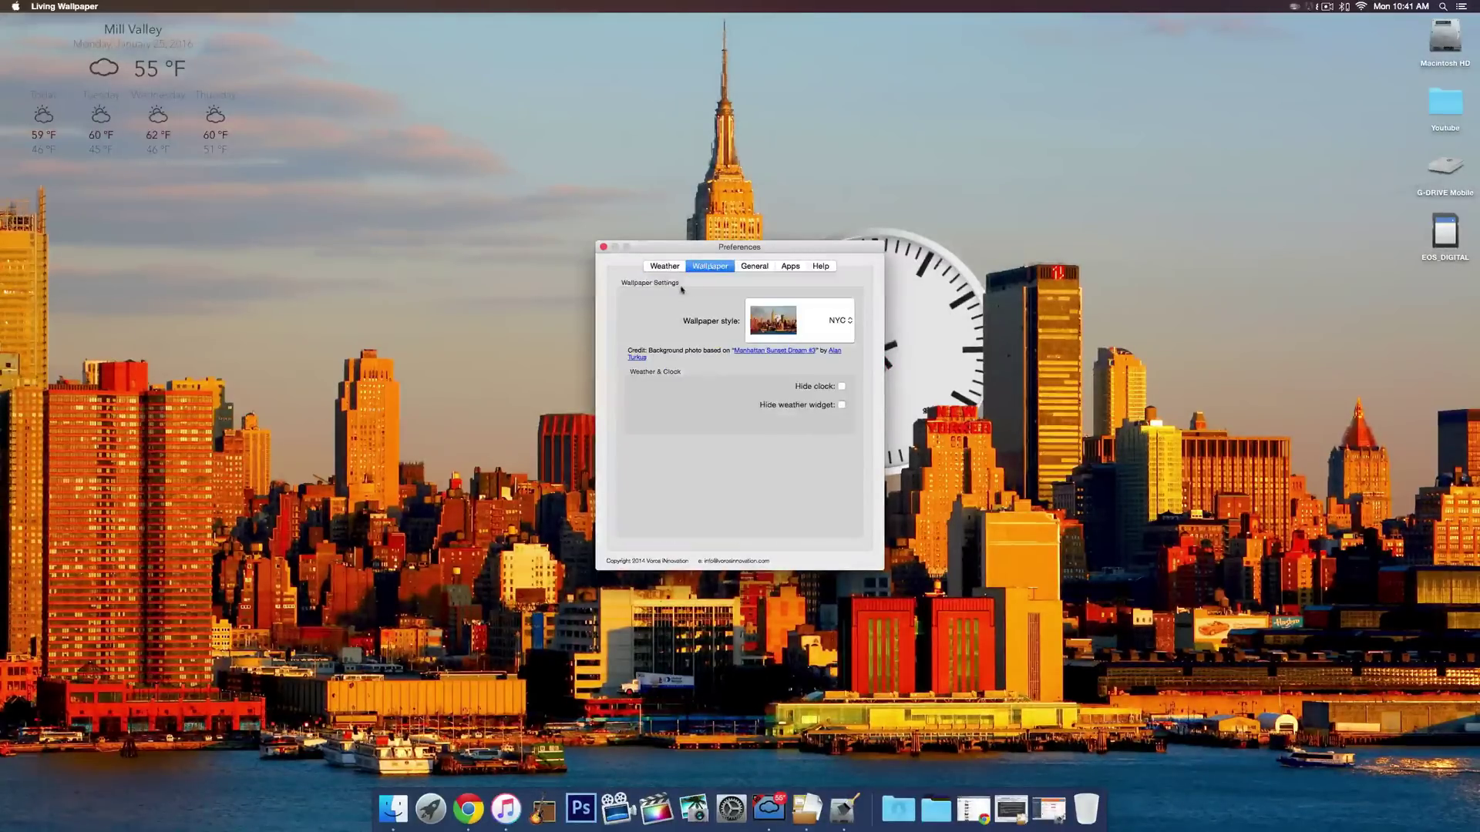
click(831, 320)
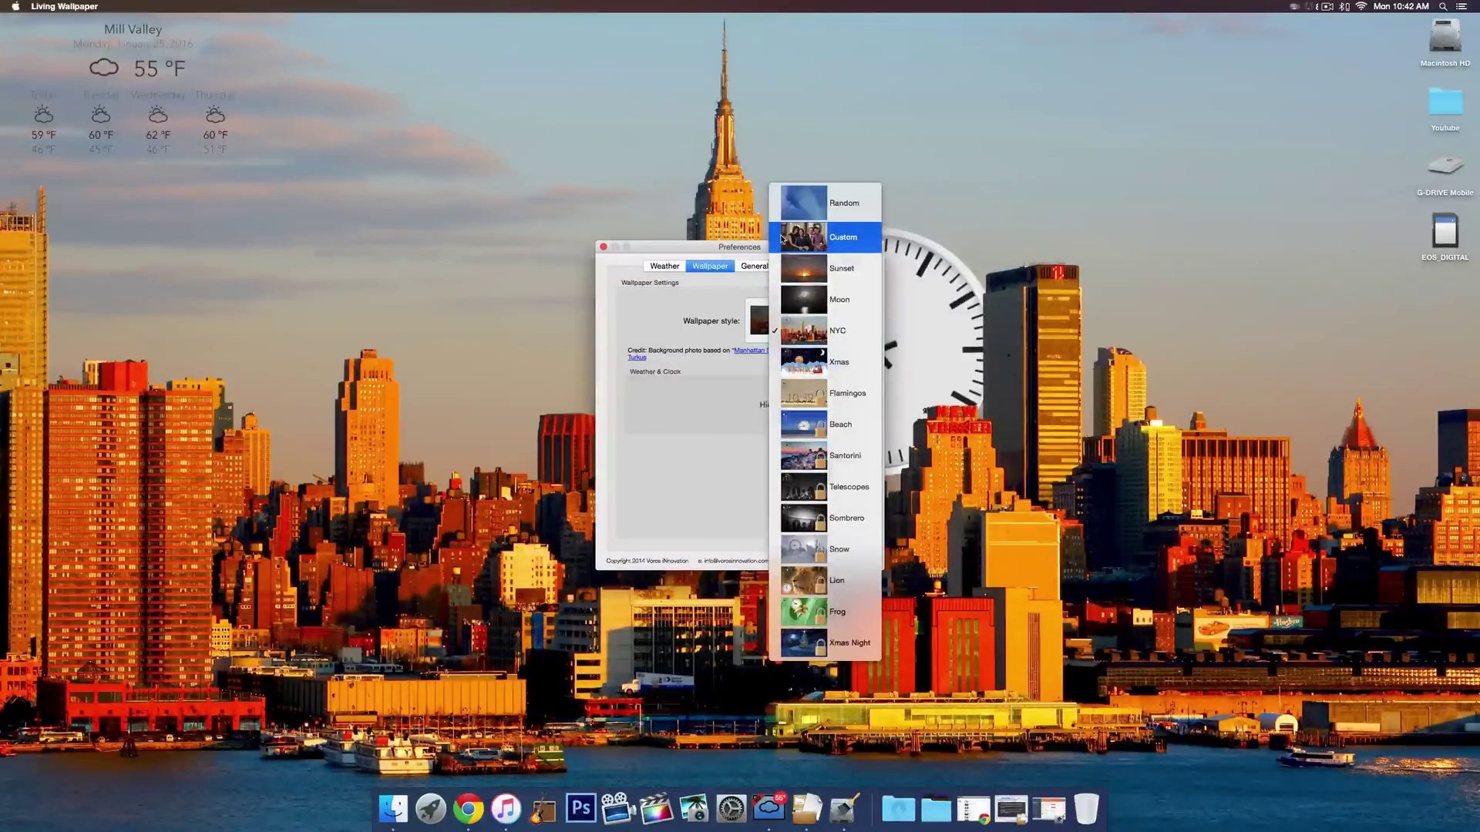
click(744, 276)
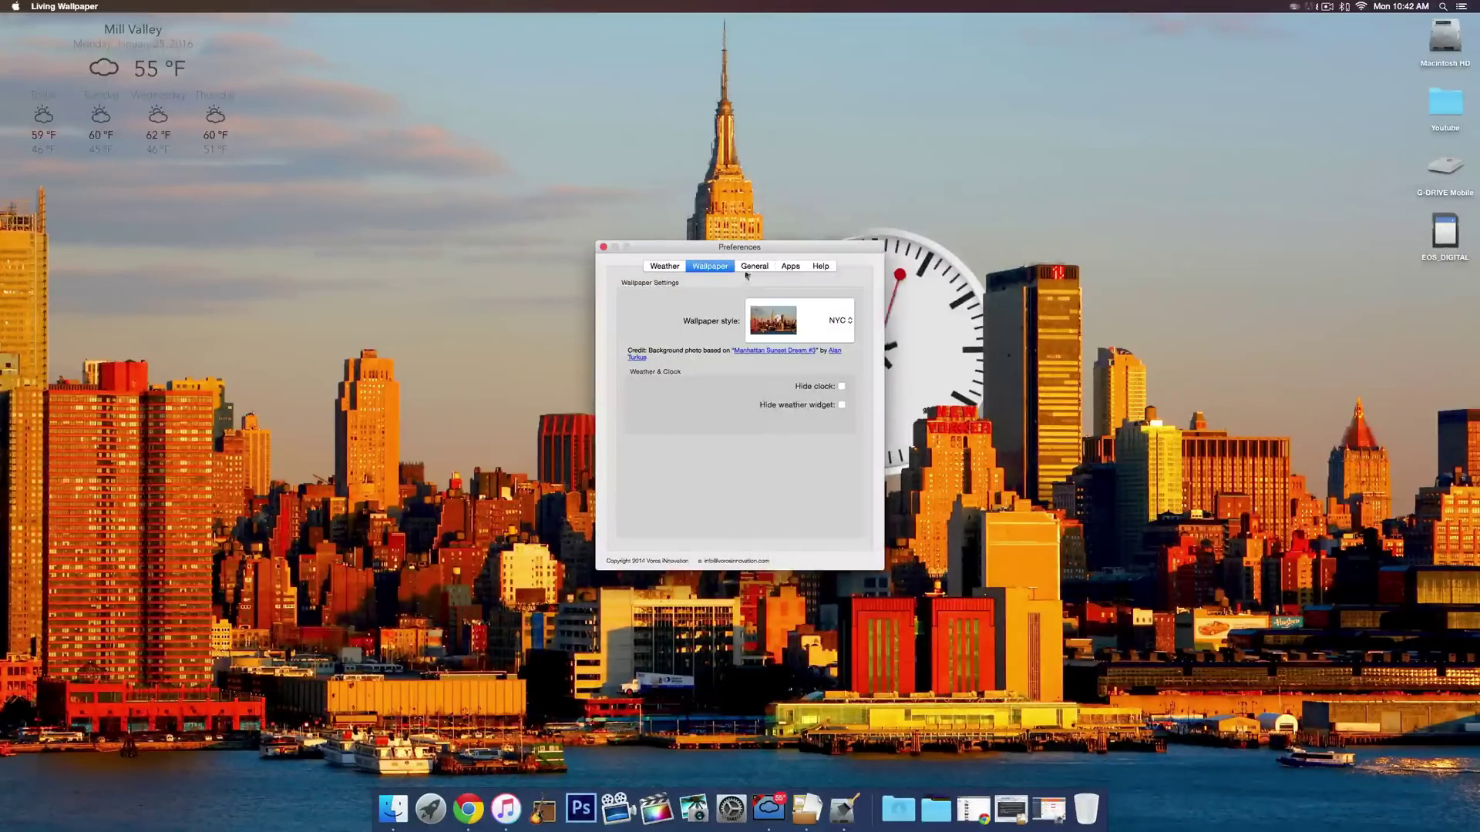
click(841, 386)
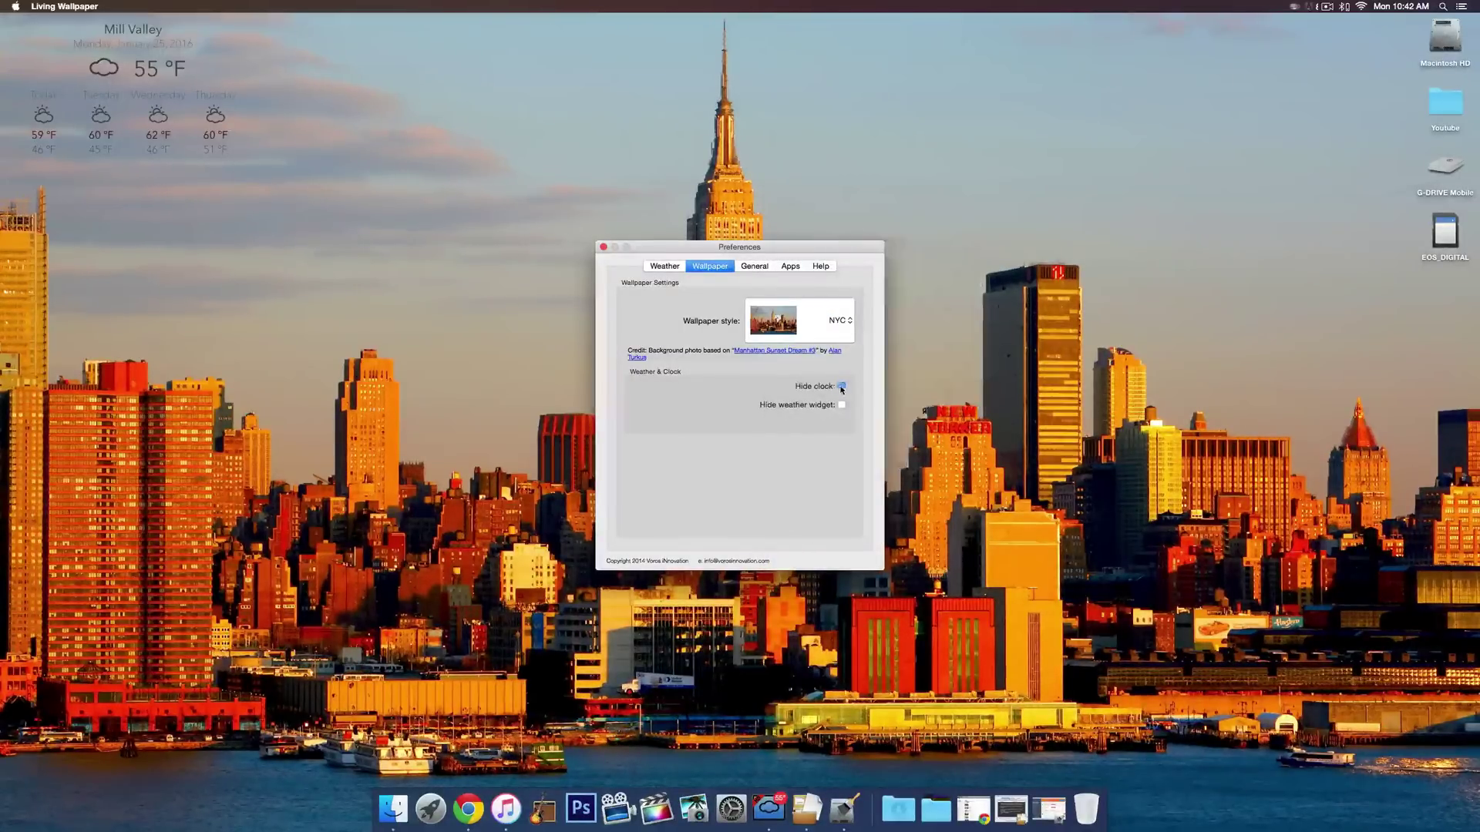
click(748, 267)
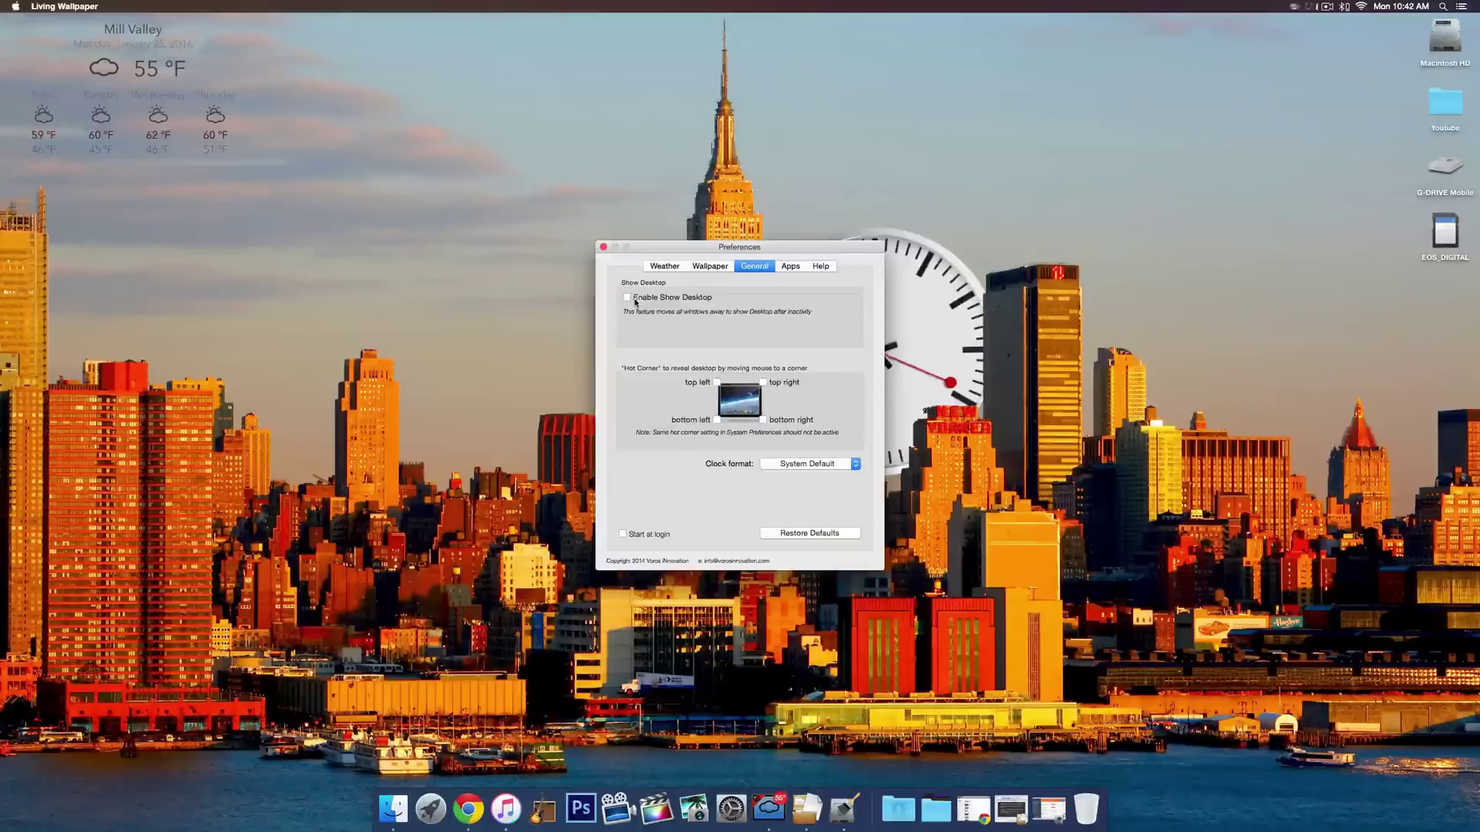
Step: Look at the Apps tab's upgrade offer, then switch between the General and Wallpaper settings
click(789, 266)
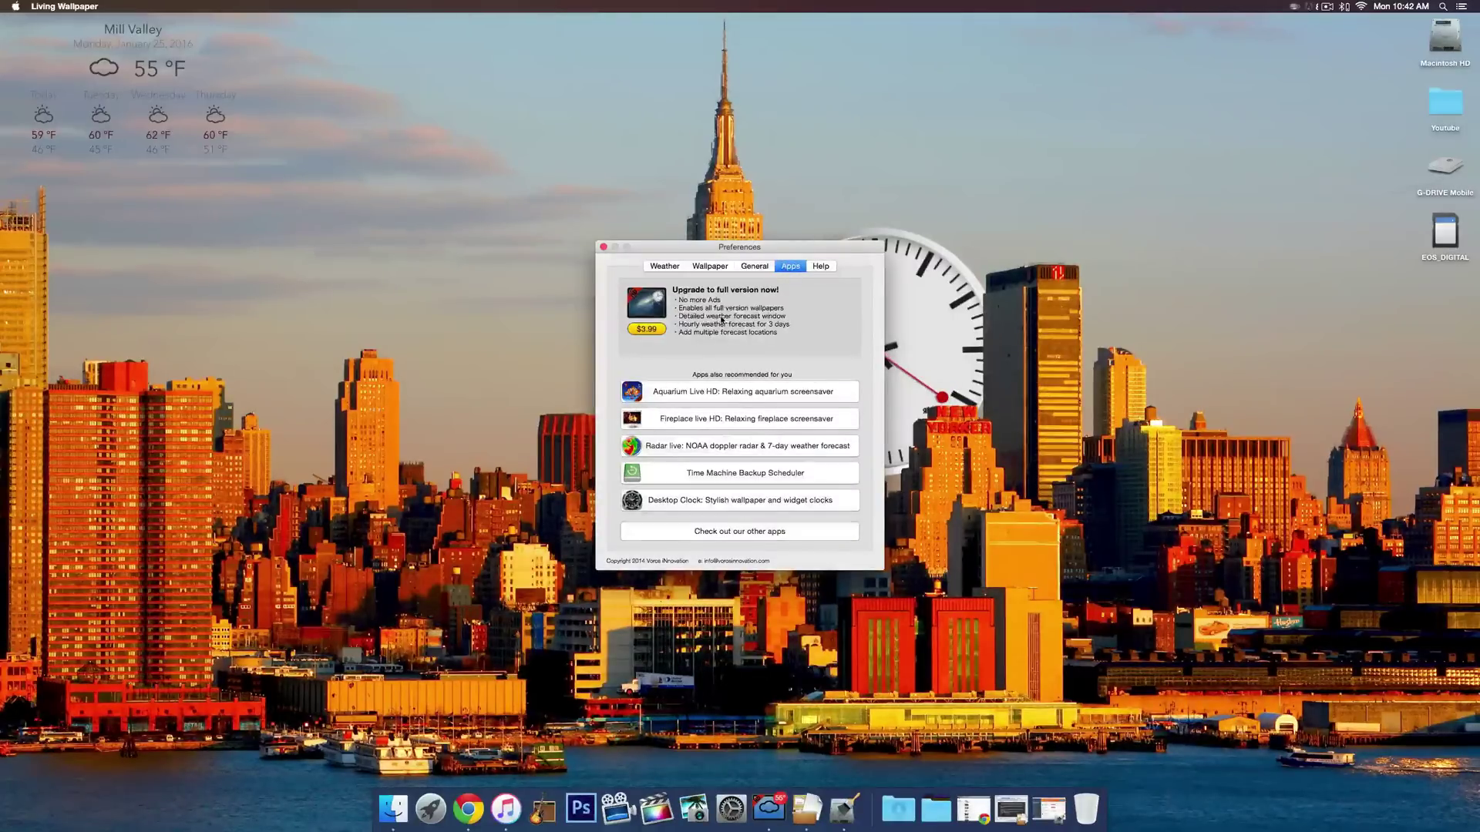
click(747, 266)
click(709, 266)
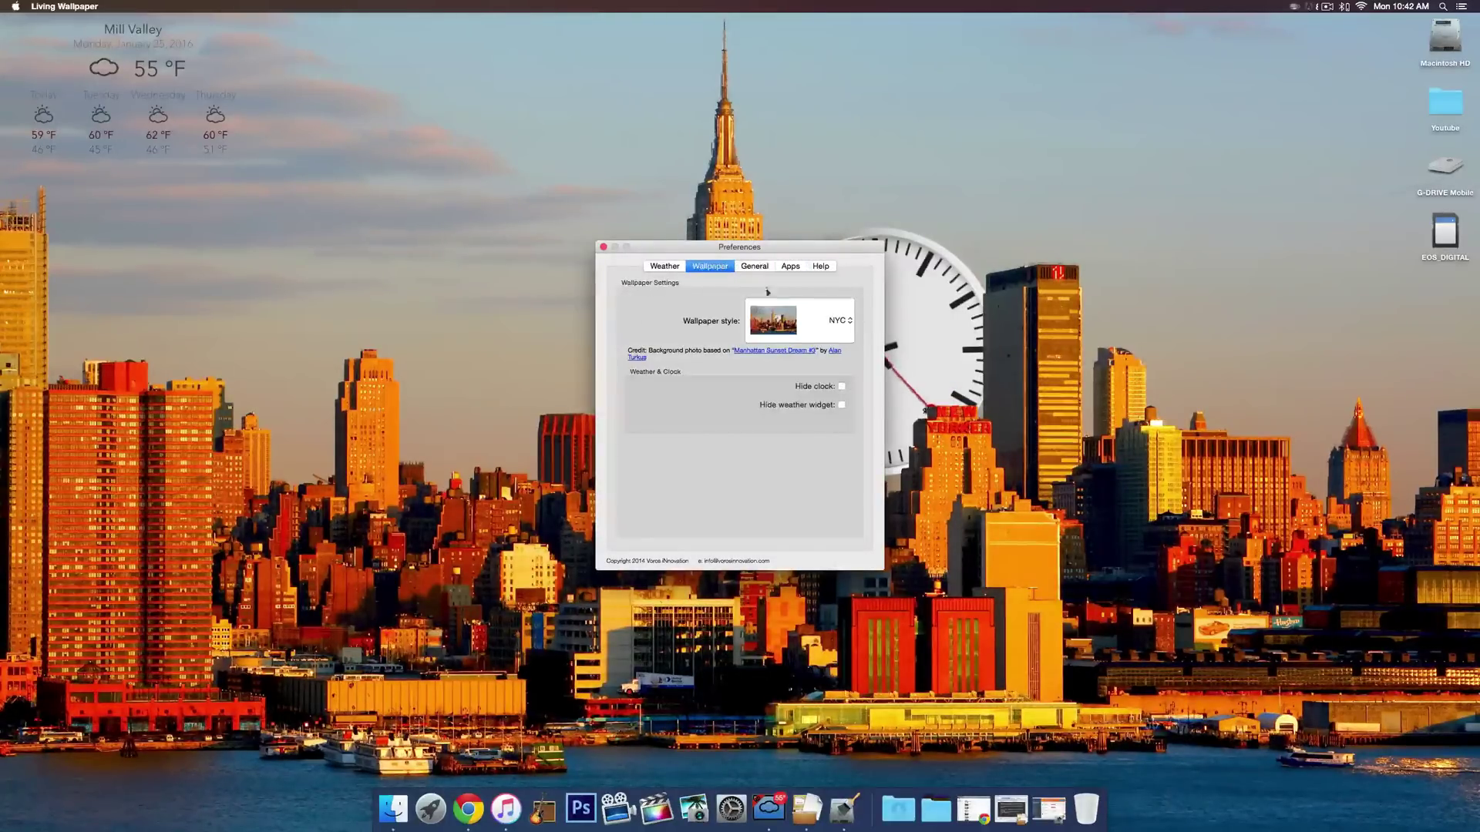
click(754, 266)
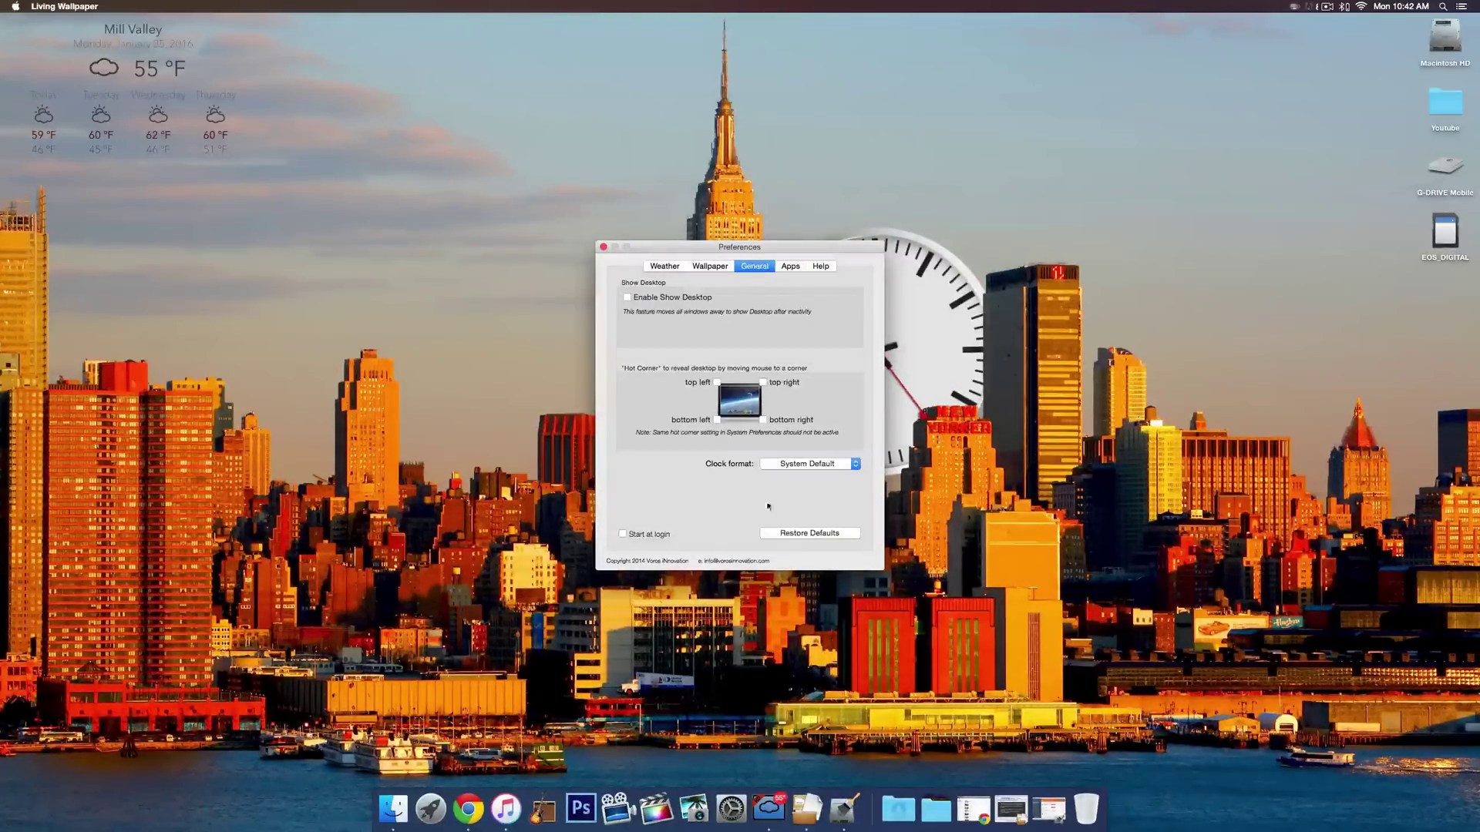
Step: Keep the System Default clock format and return to the wallpaper style list
click(821, 464)
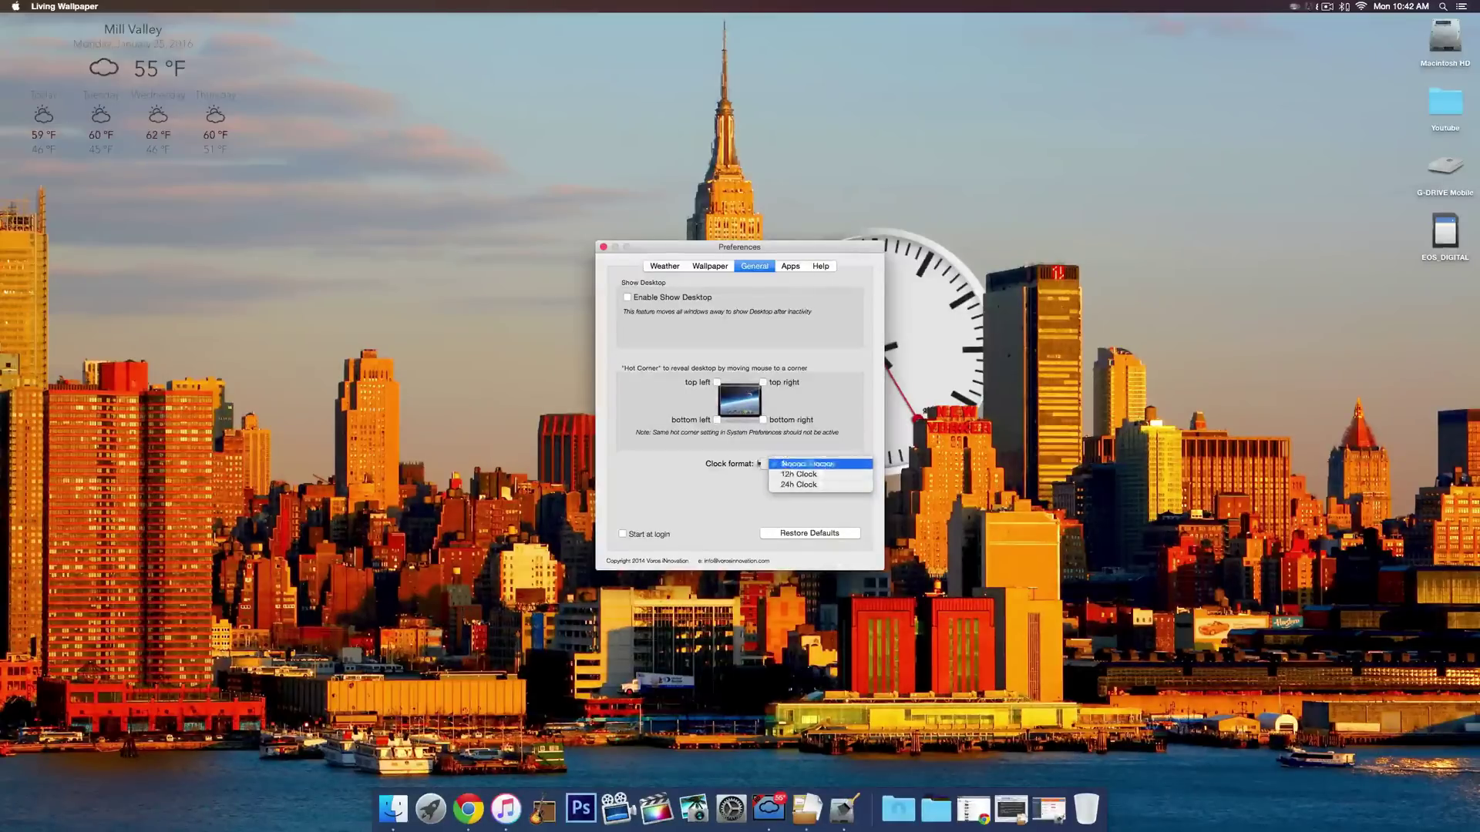
click(817, 464)
click(710, 265)
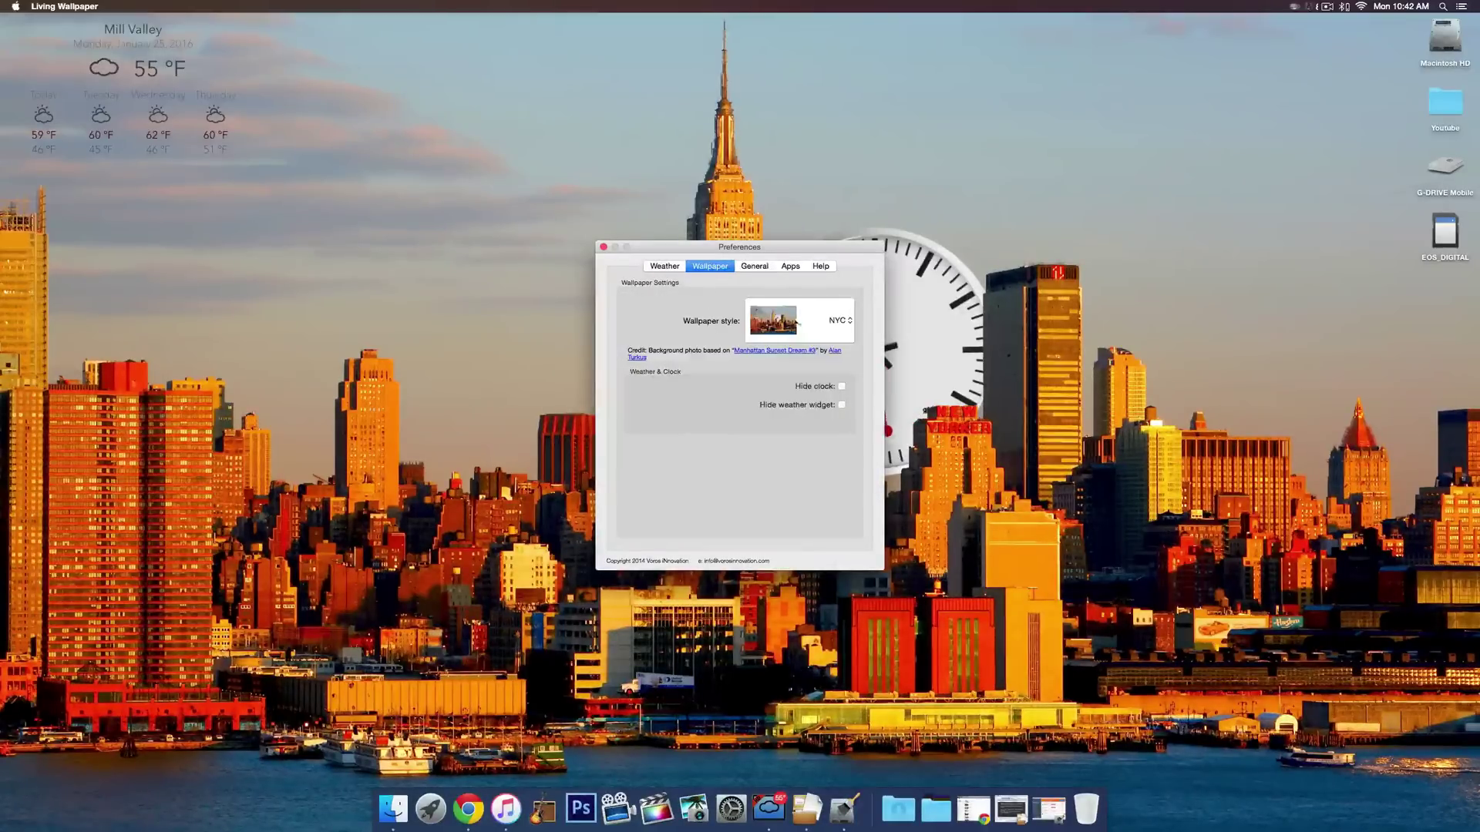
click(819, 320)
Step: Switch the wallpaper to Custom changing every 1 hour, and move the clock and weather widgets bottom-left
click(817, 236)
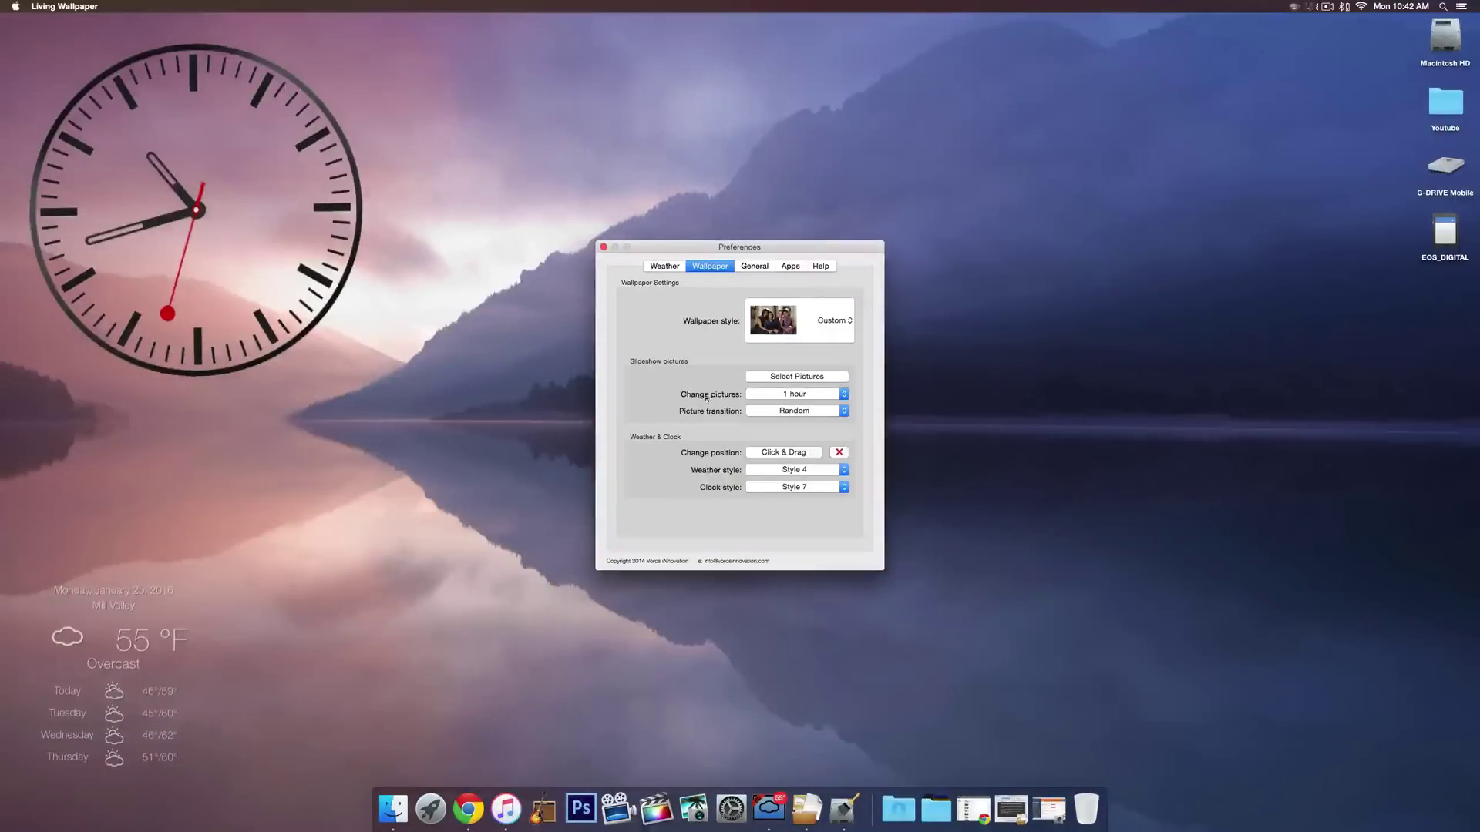
click(795, 395)
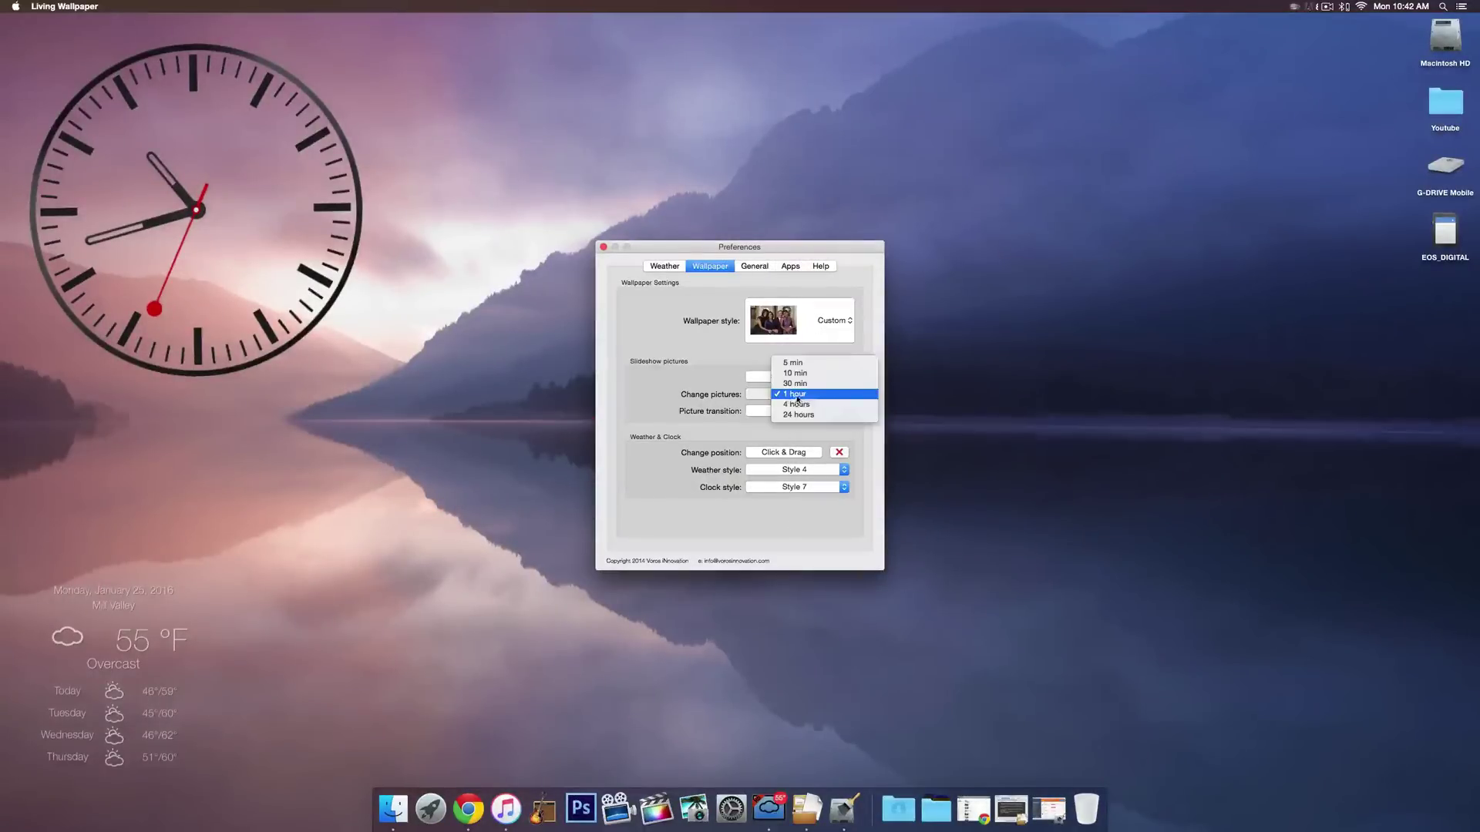
click(797, 396)
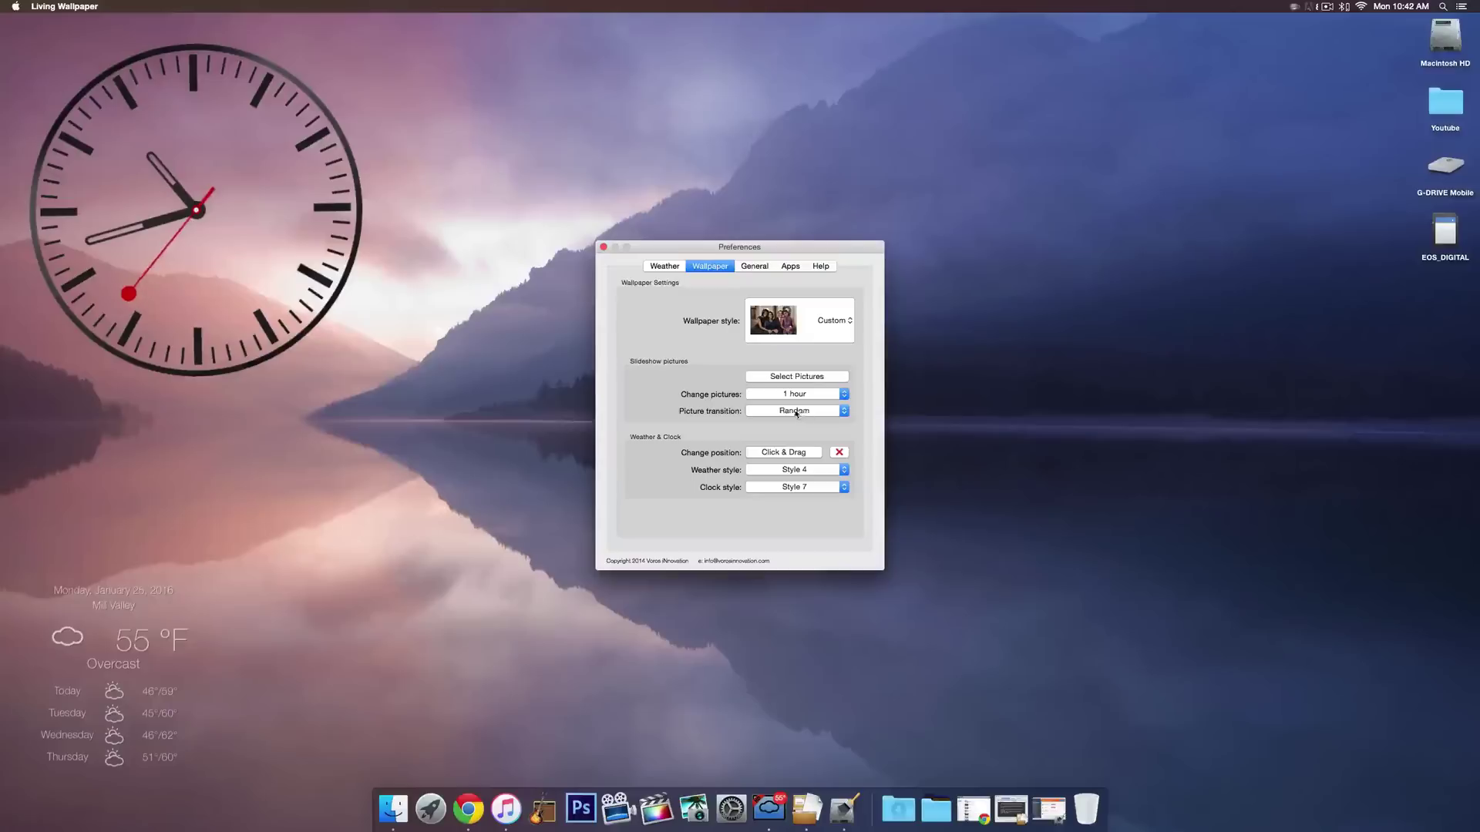
click(783, 453)
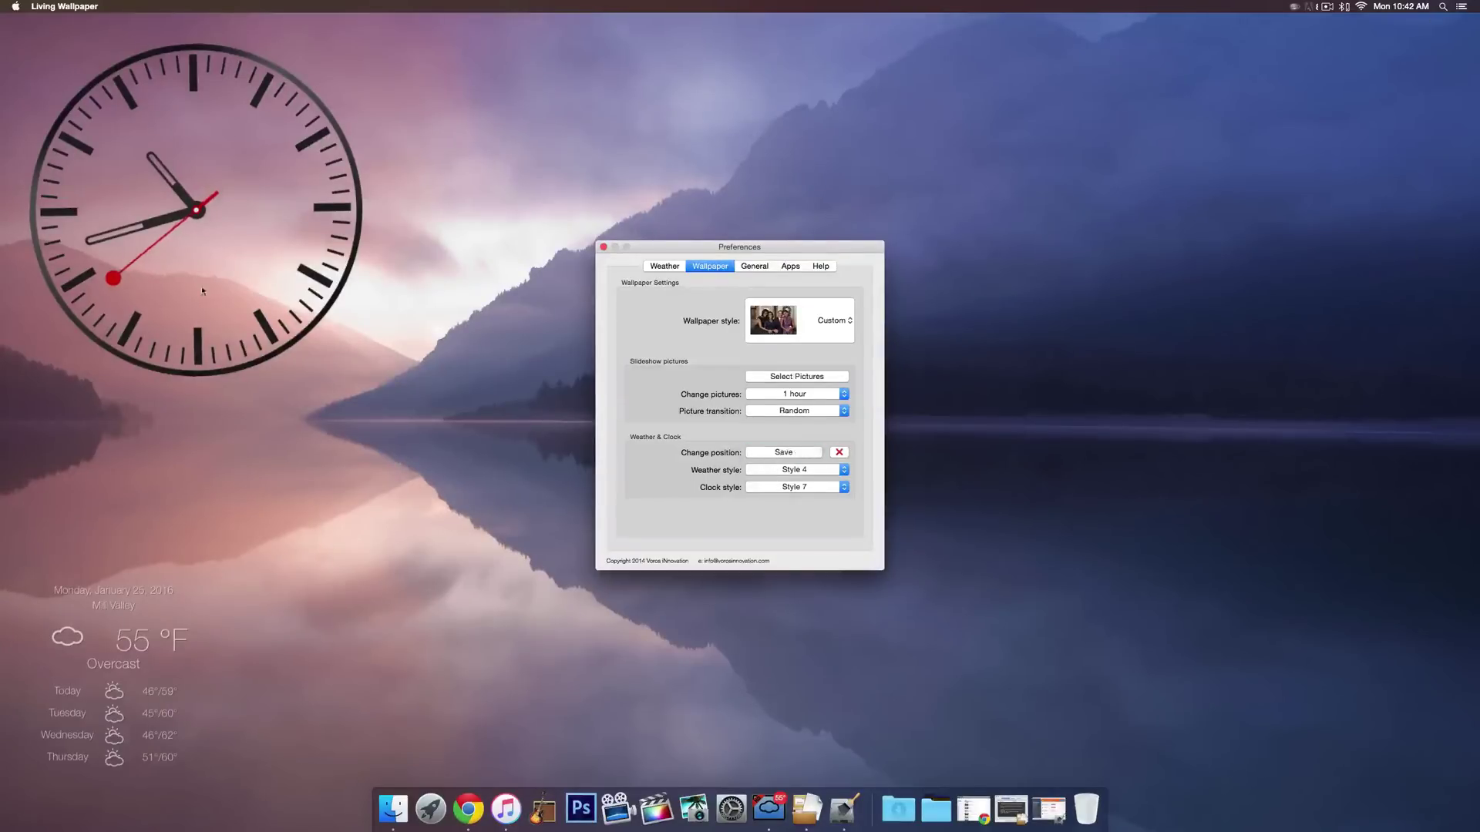
drag(203, 290, 260, 294)
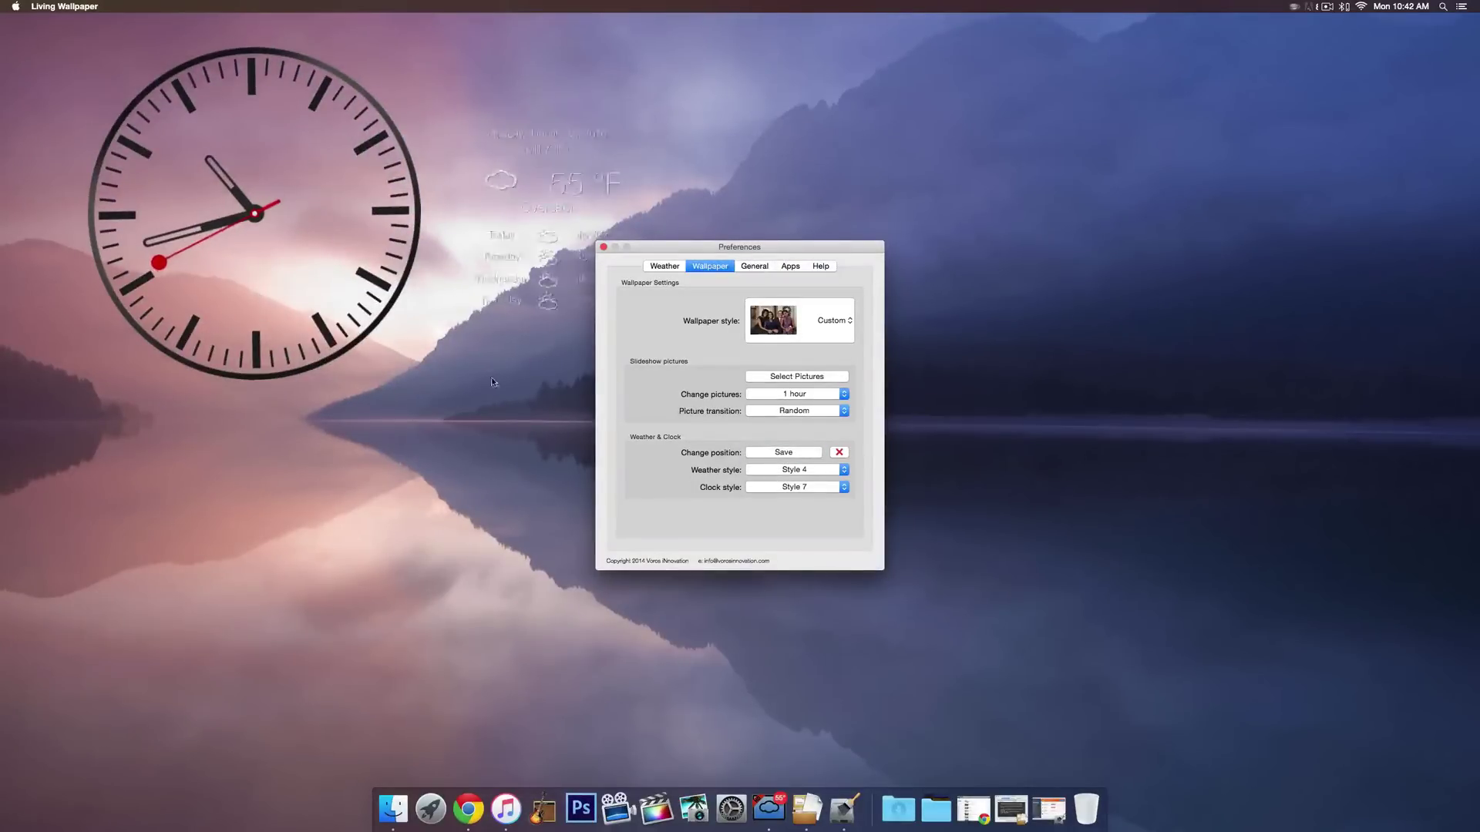
drag(492, 377, 167, 631)
Step: Set the weather widget to Style 1 and the clock to a white dial style
click(813, 469)
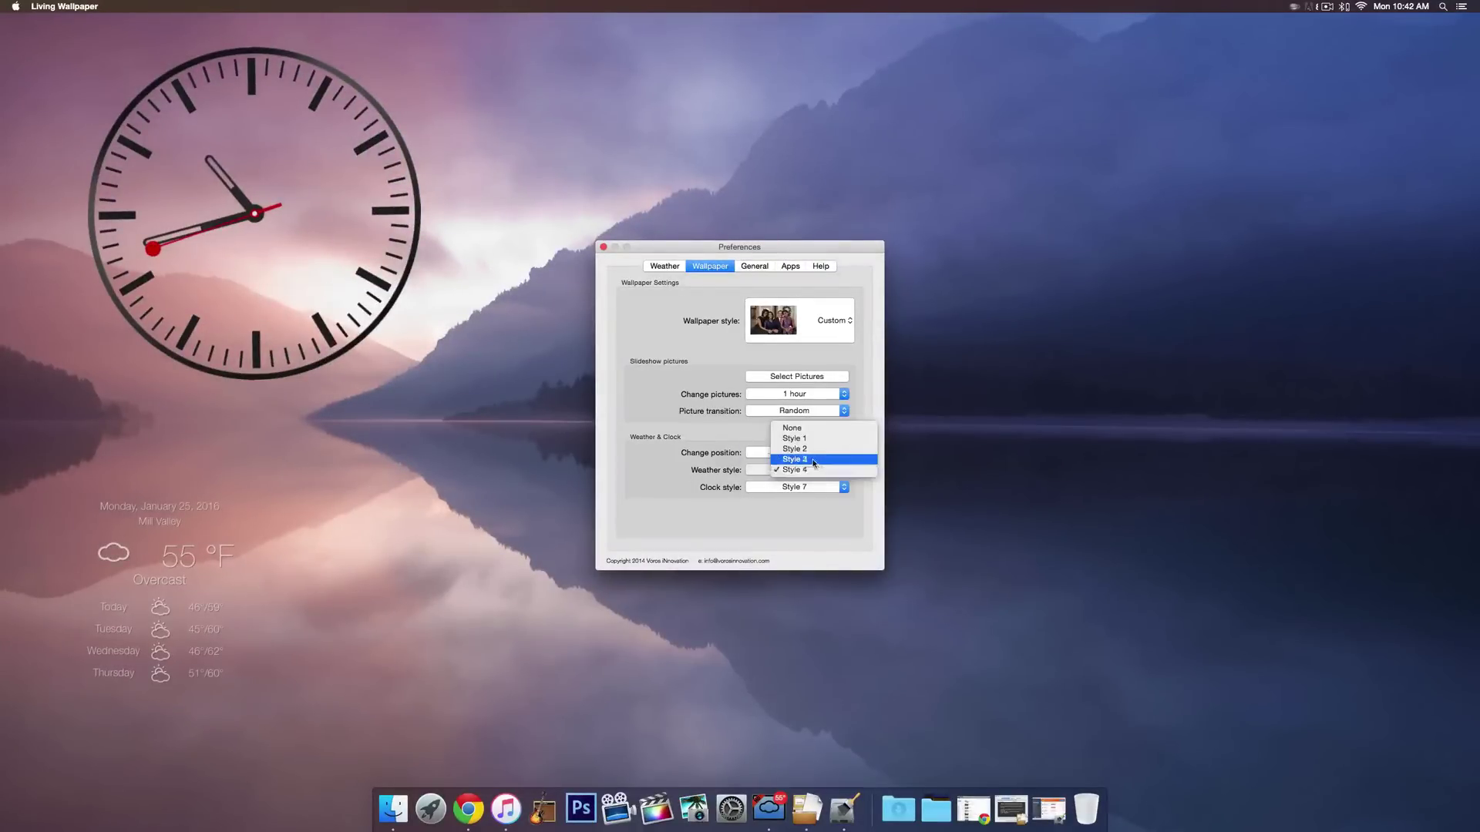
click(812, 461)
click(790, 471)
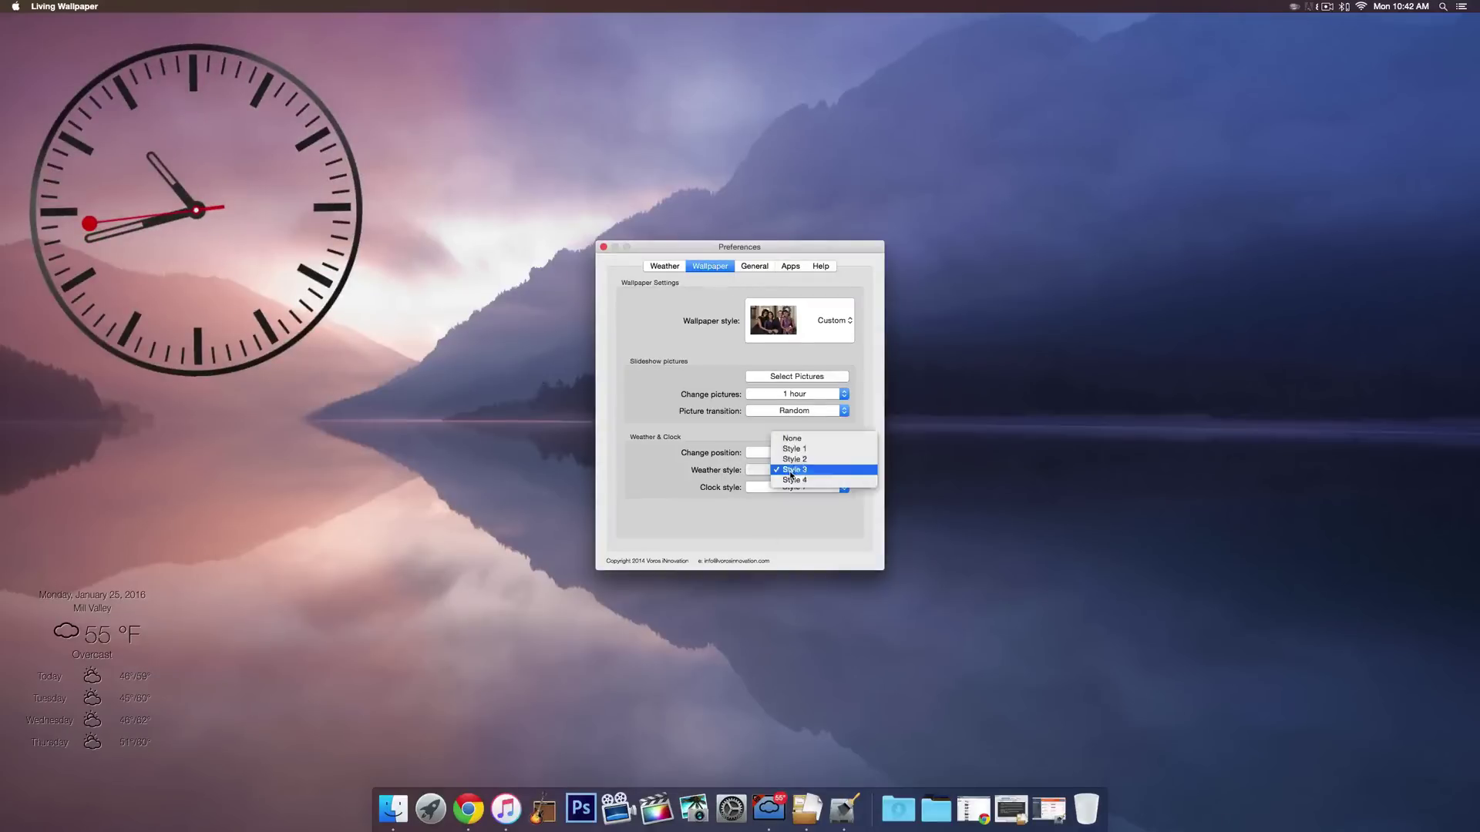
click(794, 448)
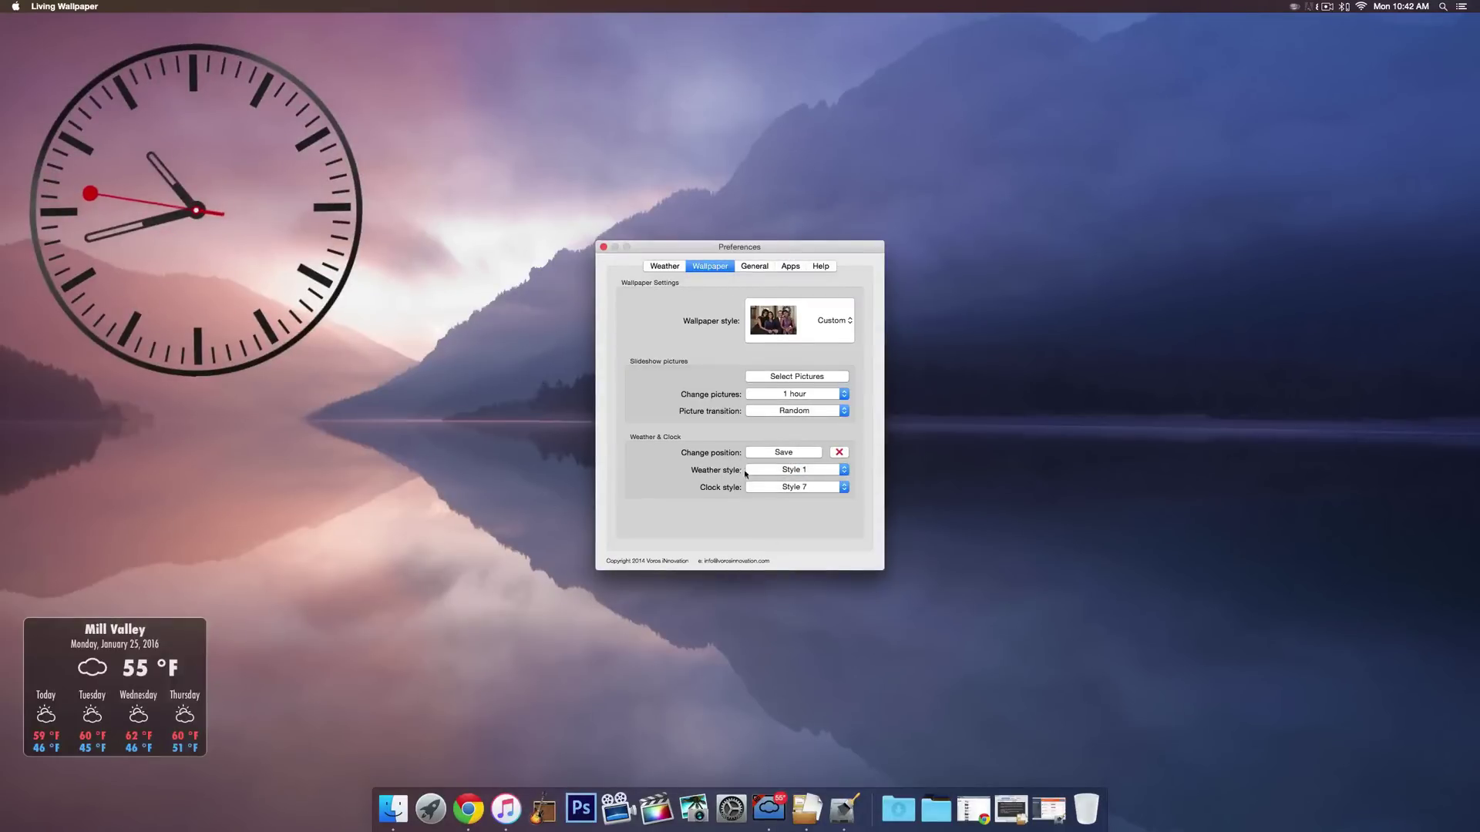
click(778, 487)
click(821, 552)
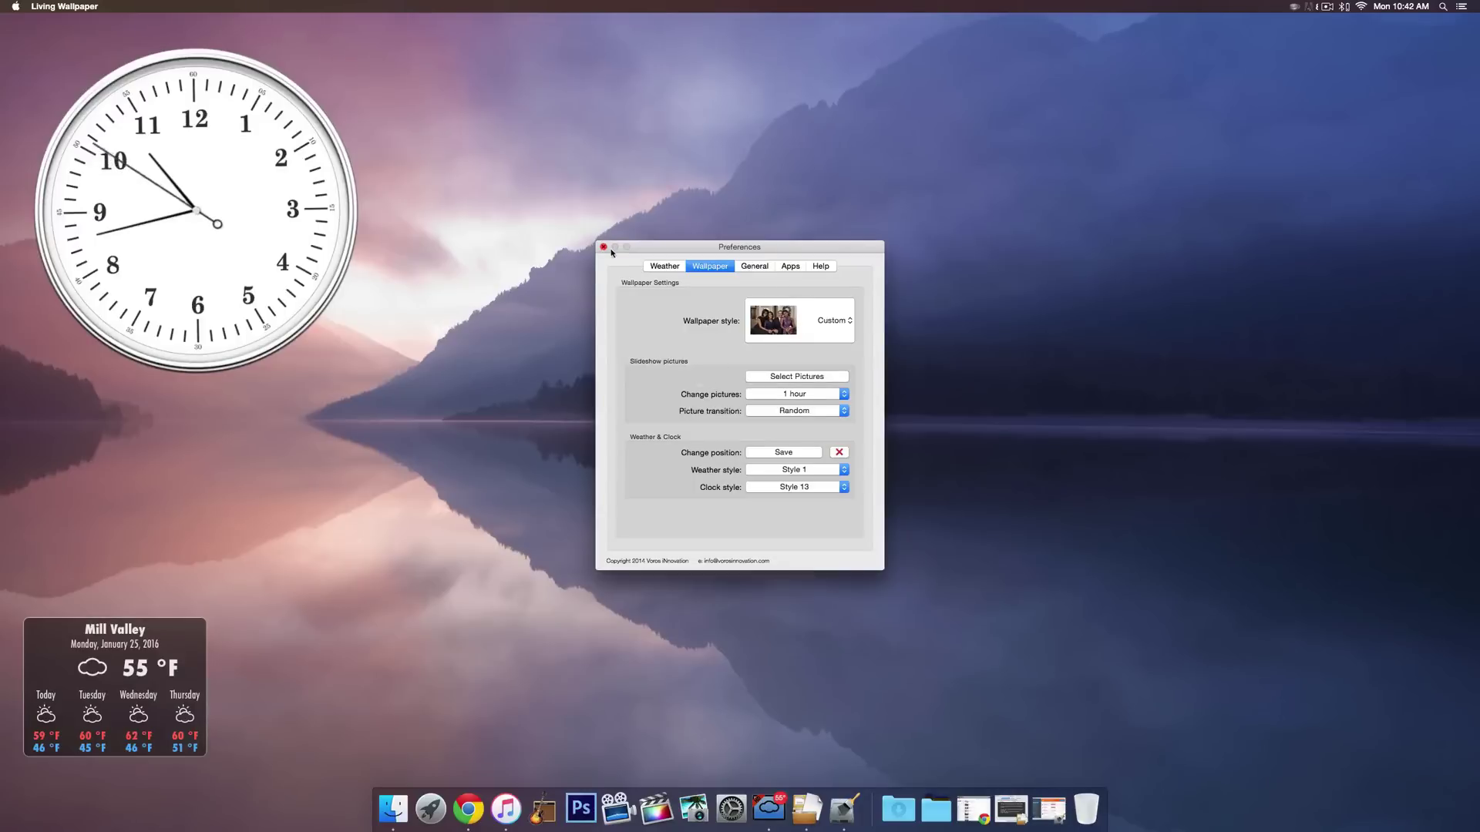
Step: Switch the wallpaper style back to NYC and close Preferences
click(840, 321)
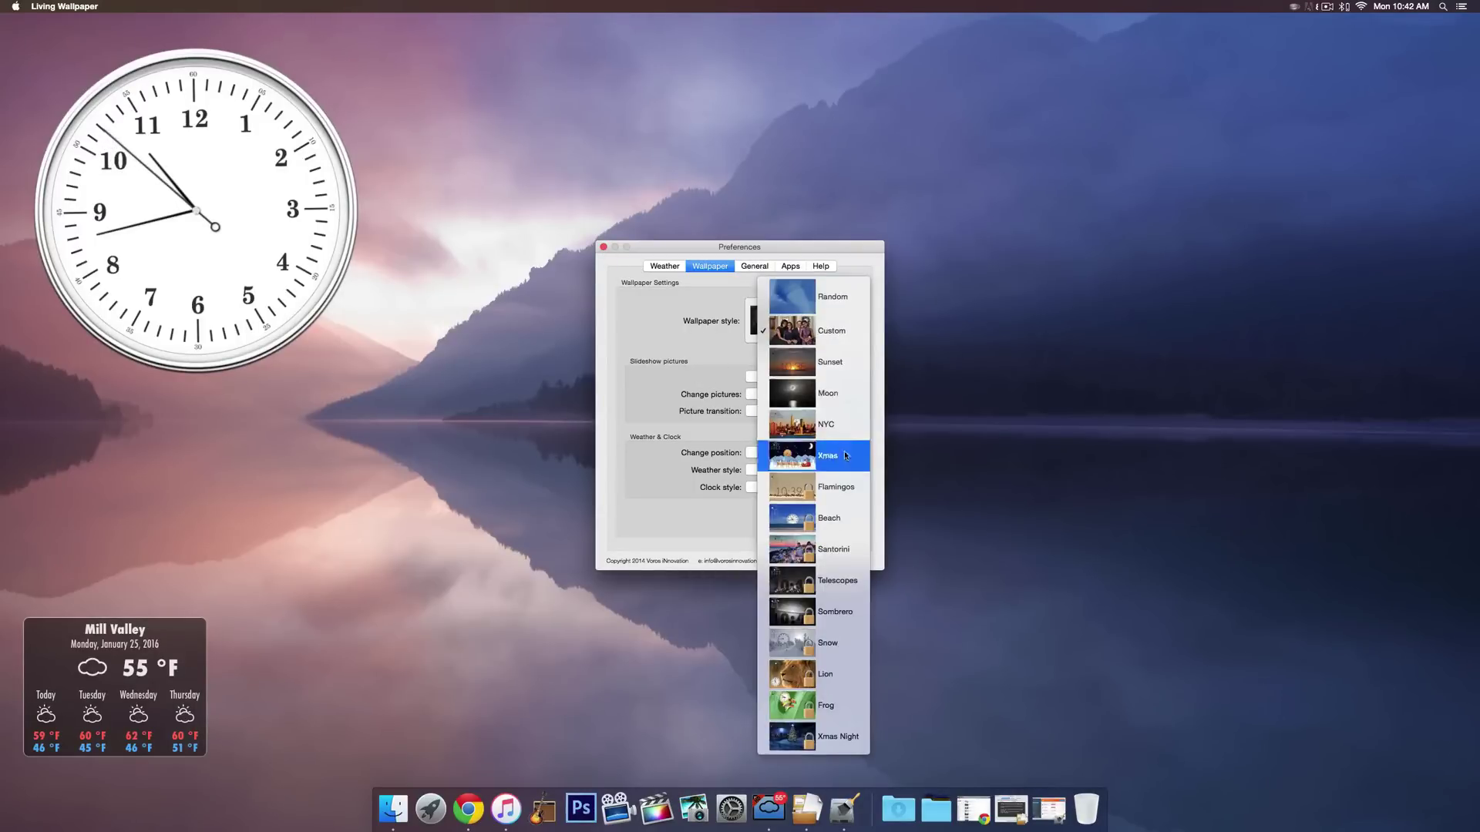
click(836, 424)
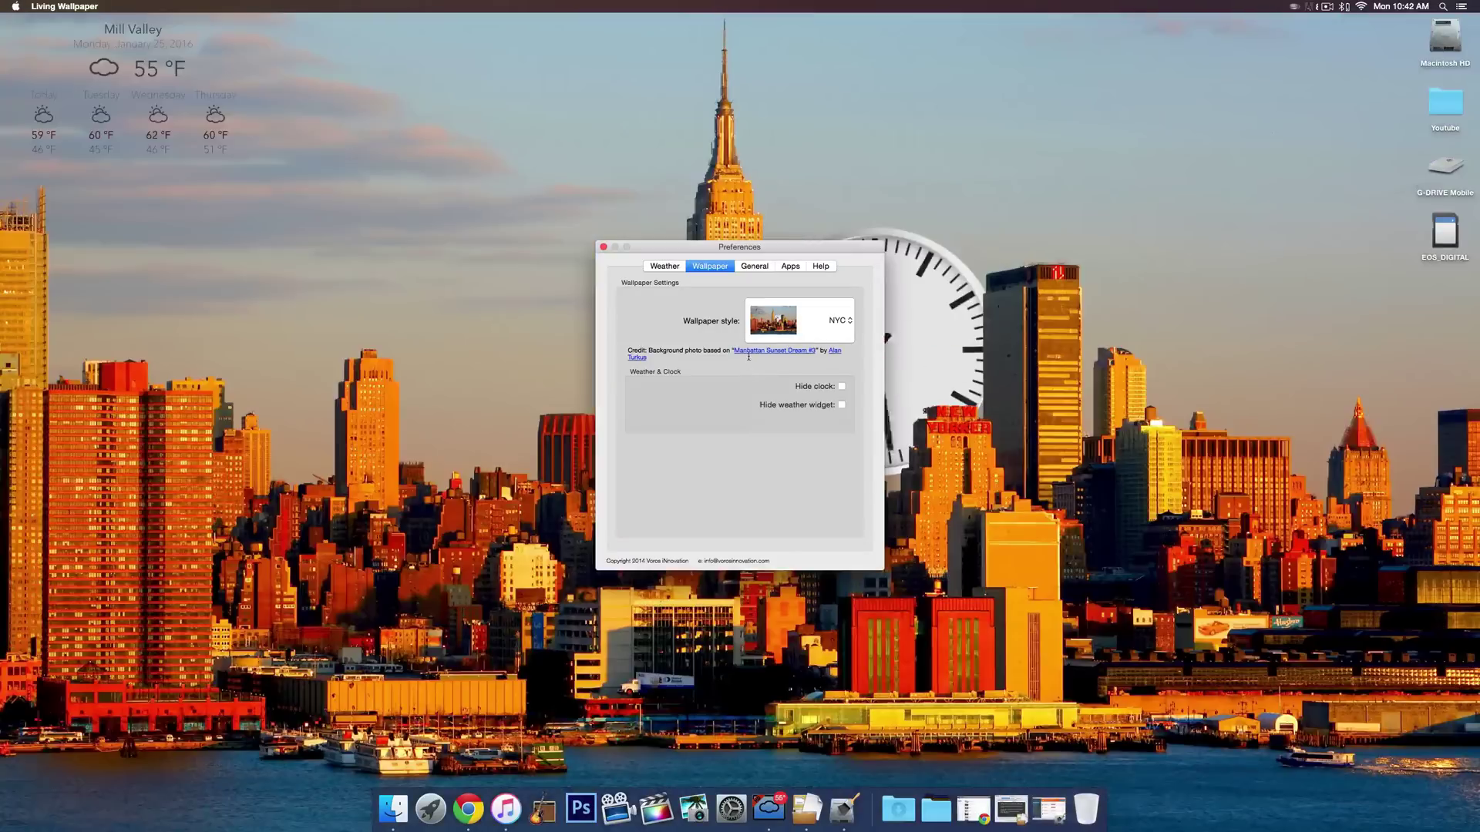
click(603, 248)
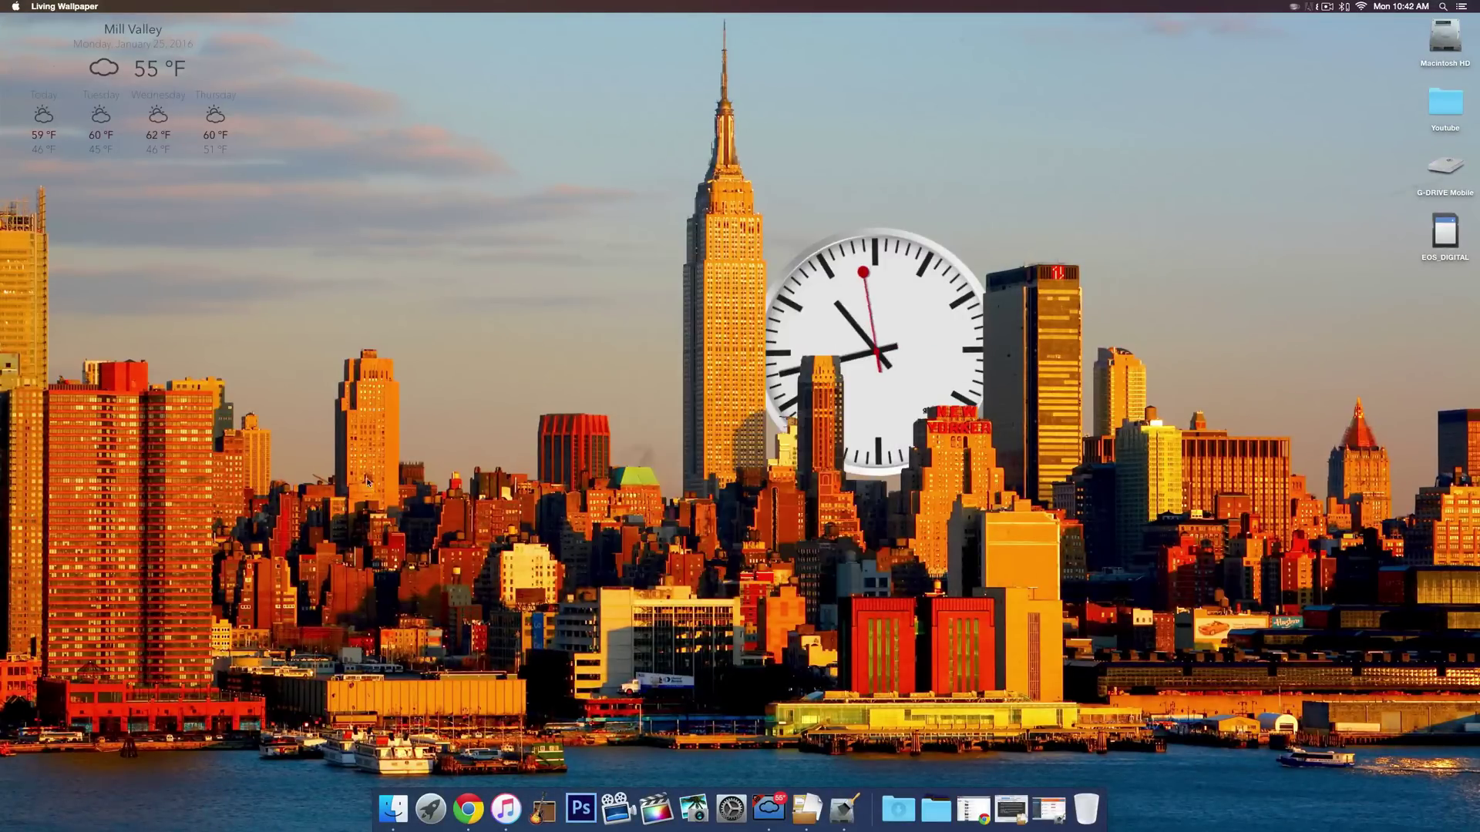
Step: Bring back the Disk Cleanup Pro window from the dock and move it up and left
click(843, 808)
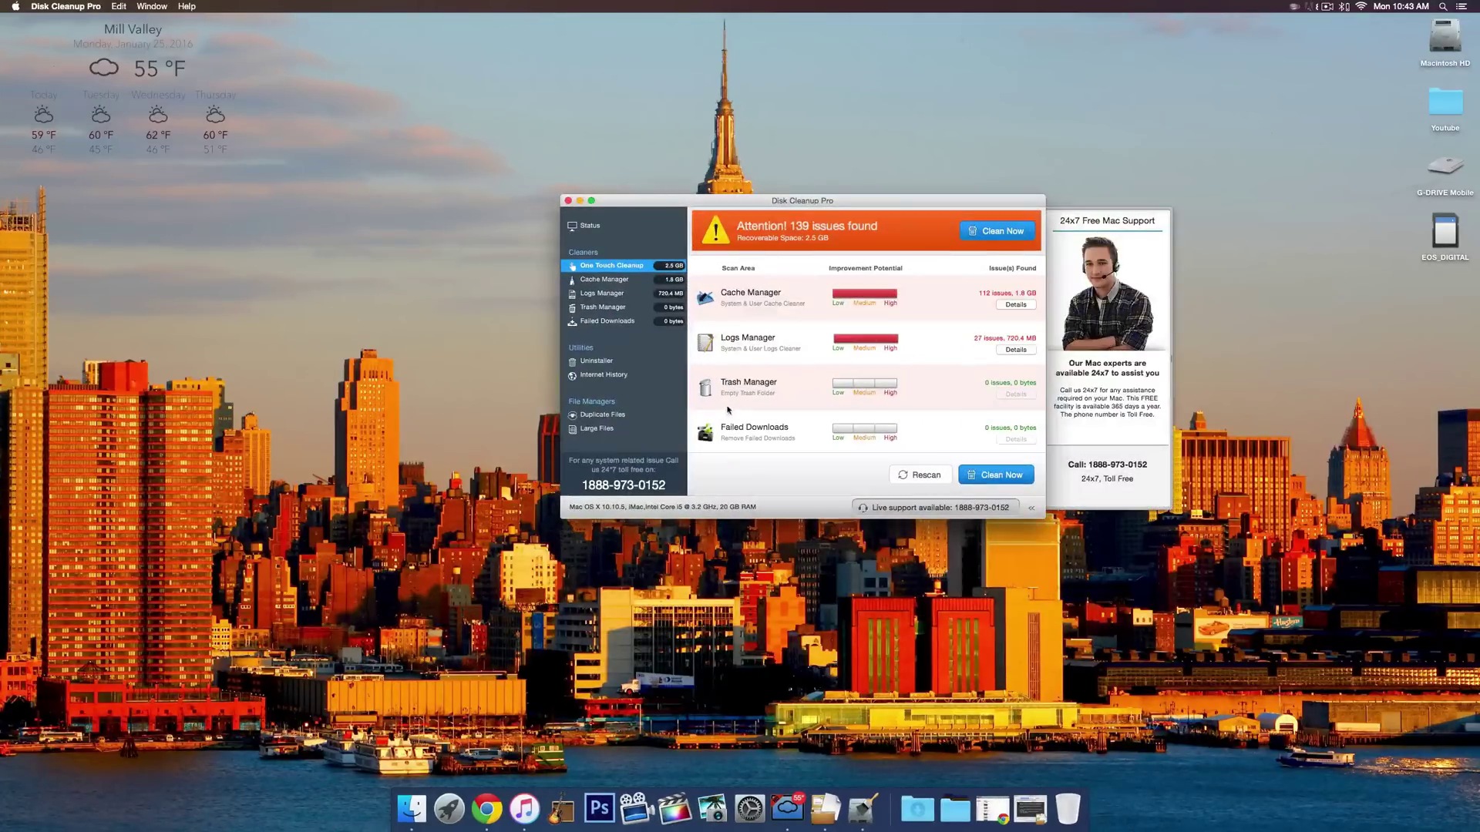
drag(823, 206, 662, 218)
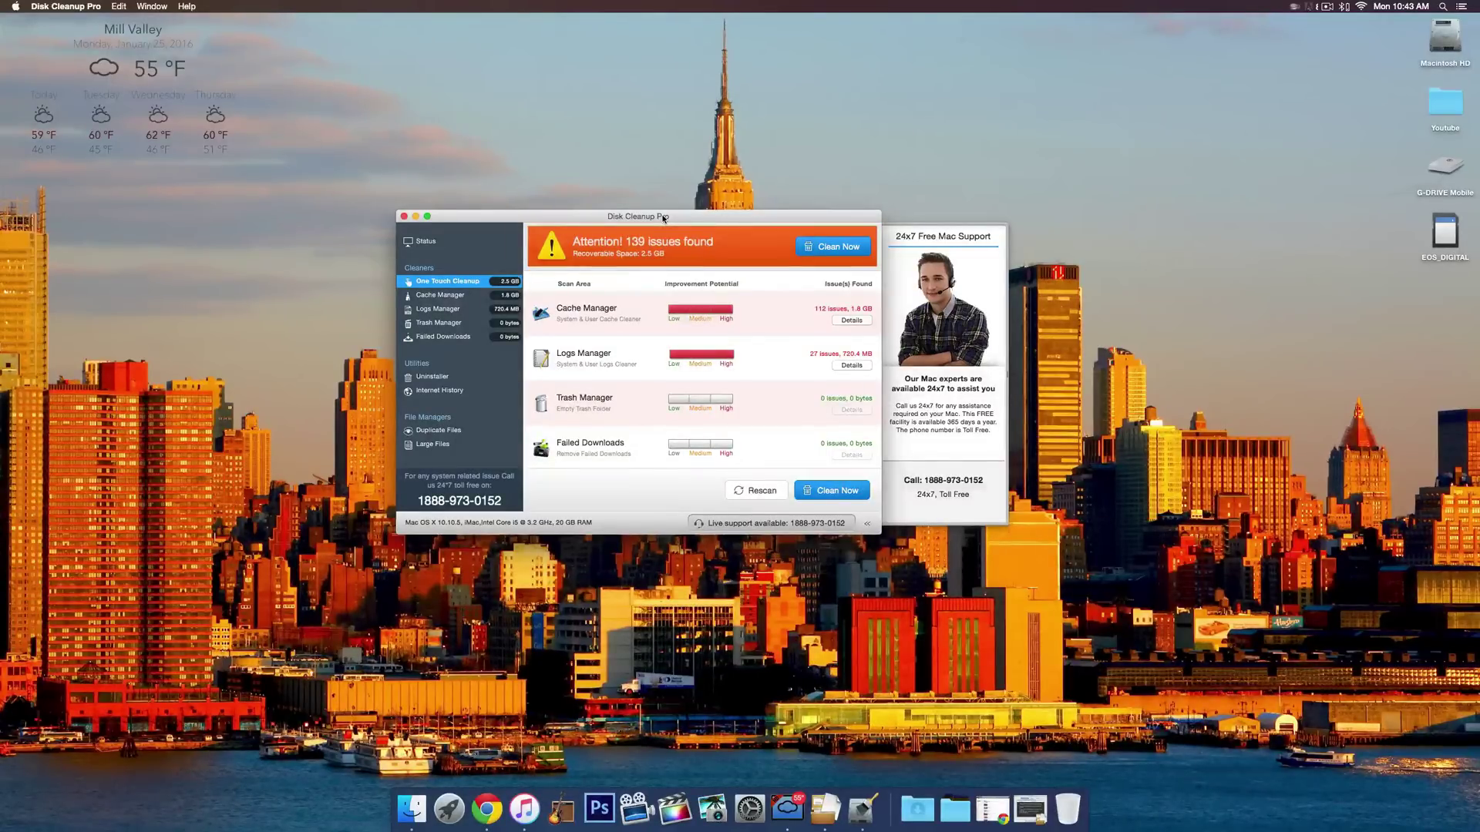
drag(667, 218, 601, 197)
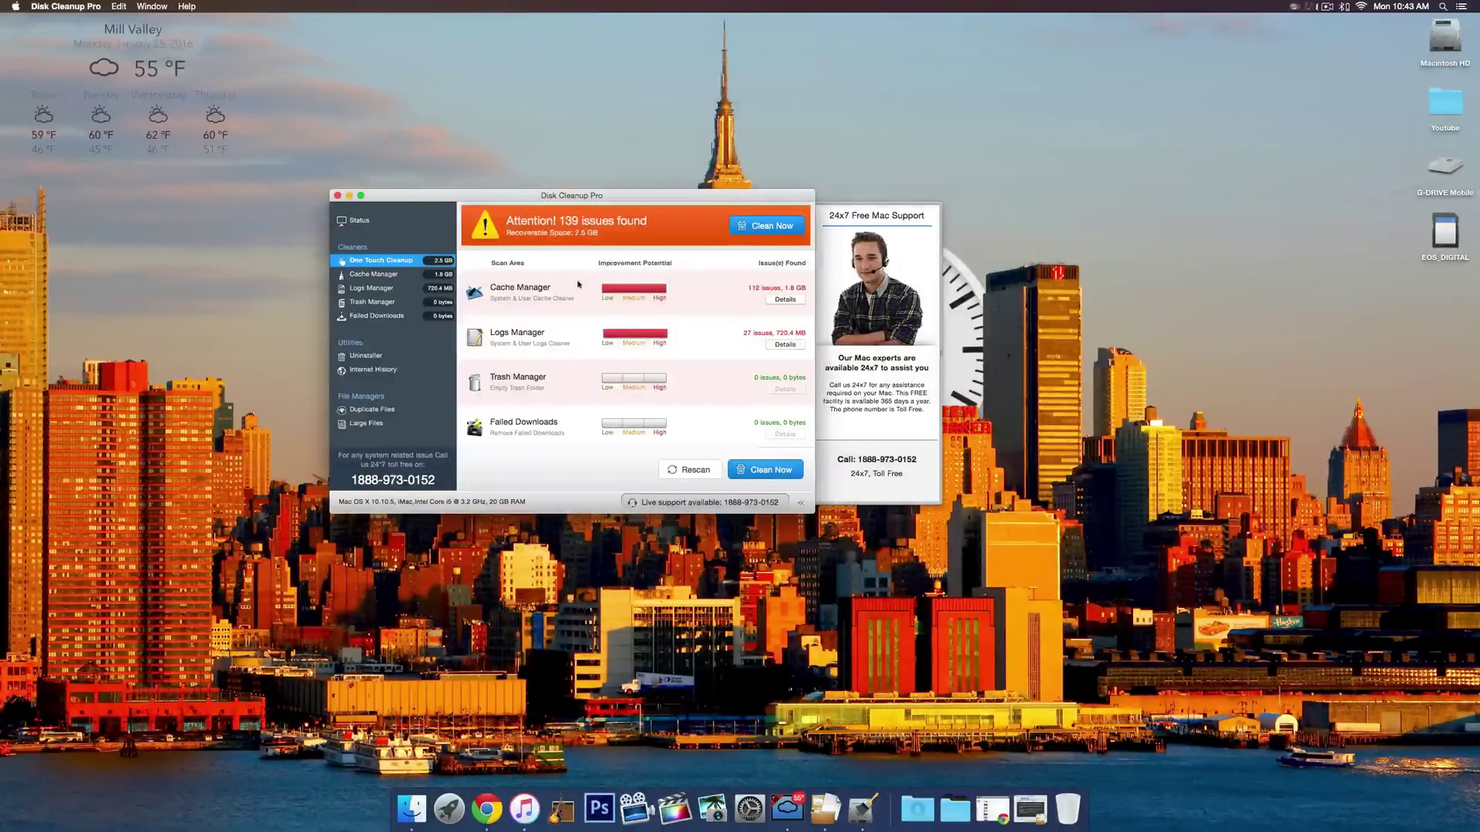
Step: Clean all the found issues in Disk Cleanup Pro and confirm cleaning the selected items
click(750, 233)
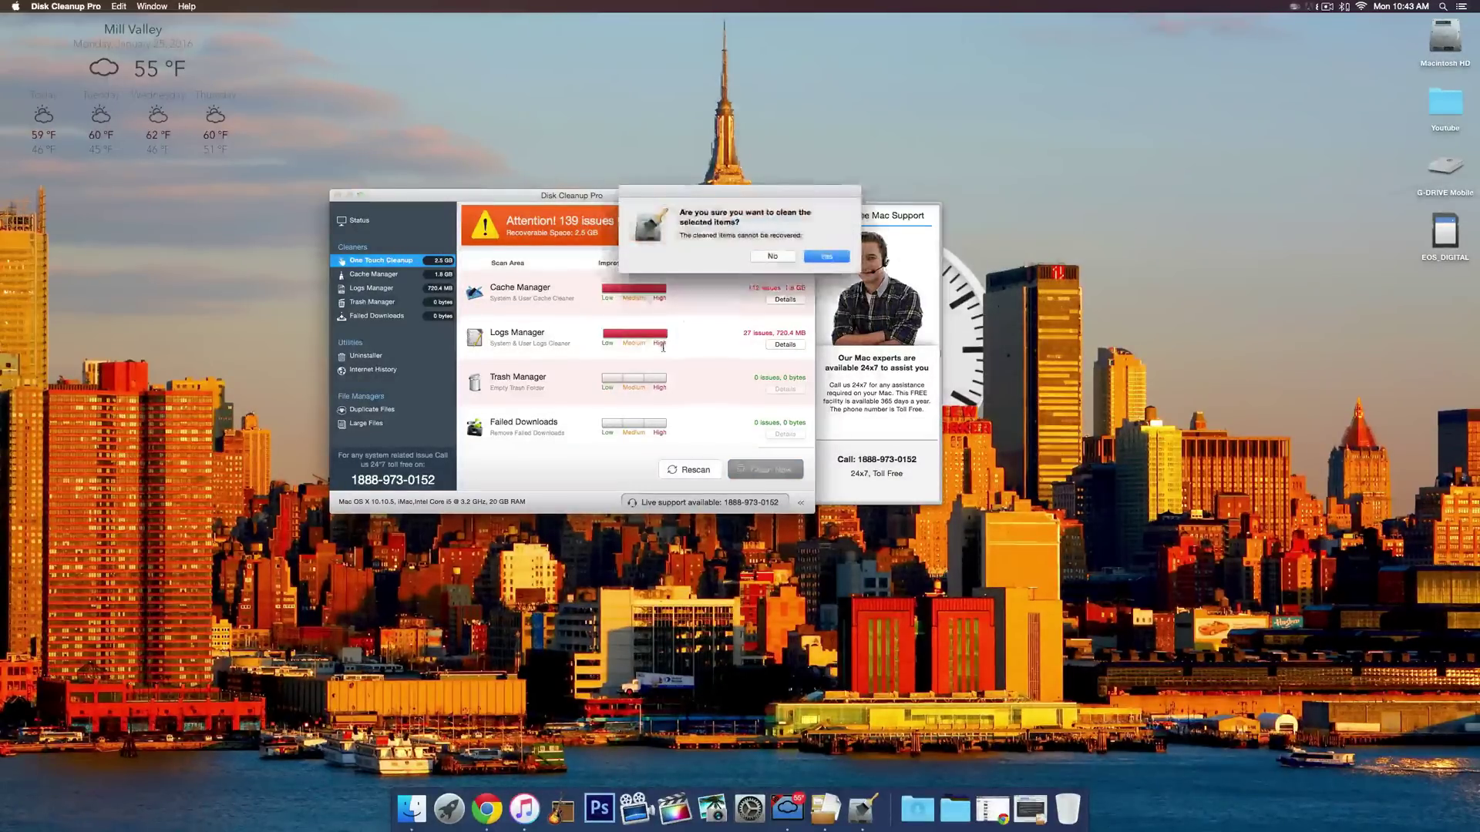
click(845, 257)
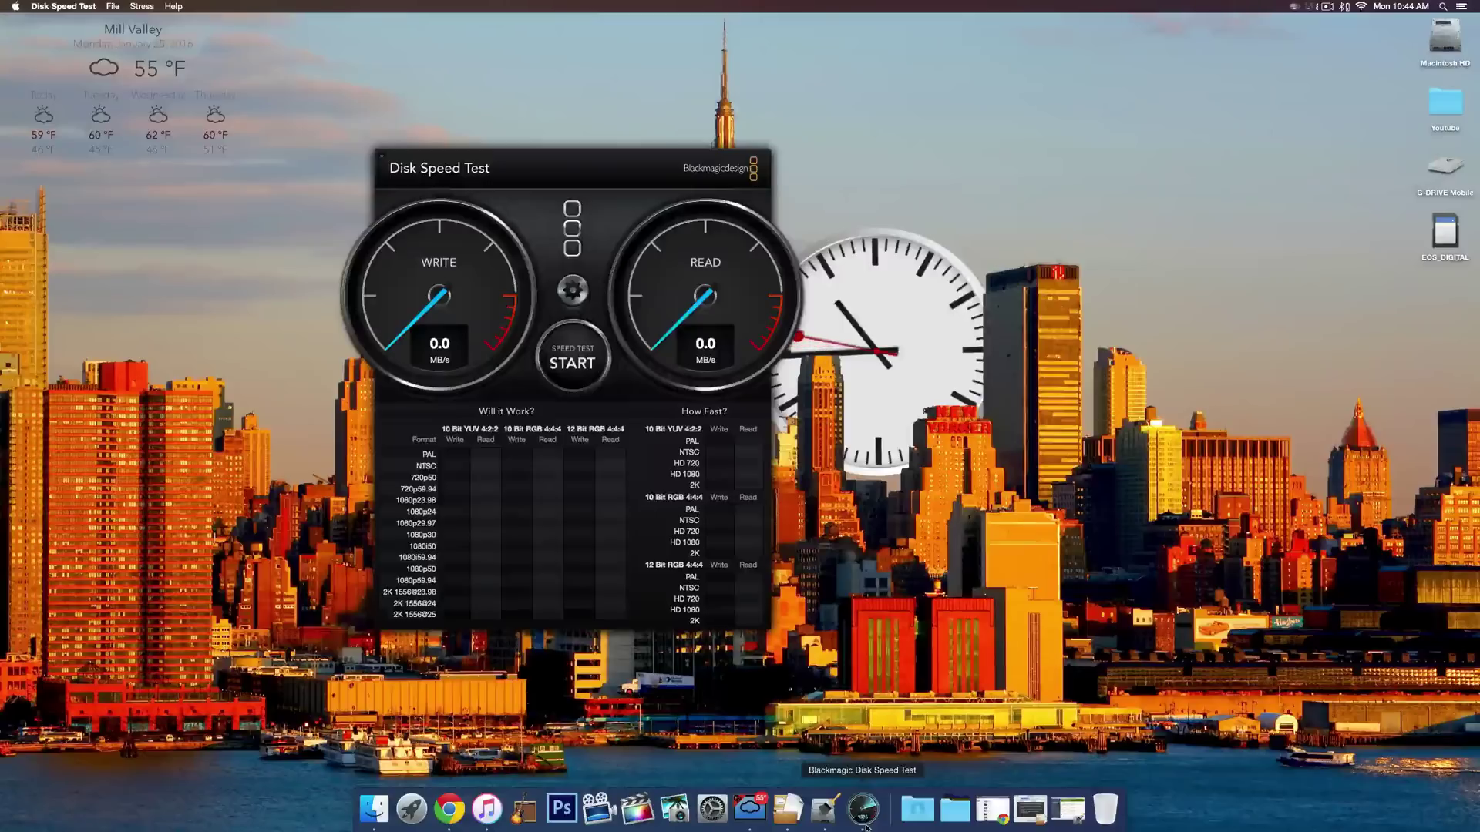
Step: Start the Blackmagic Disk Speed Test benchmark with the central START button
click(596, 370)
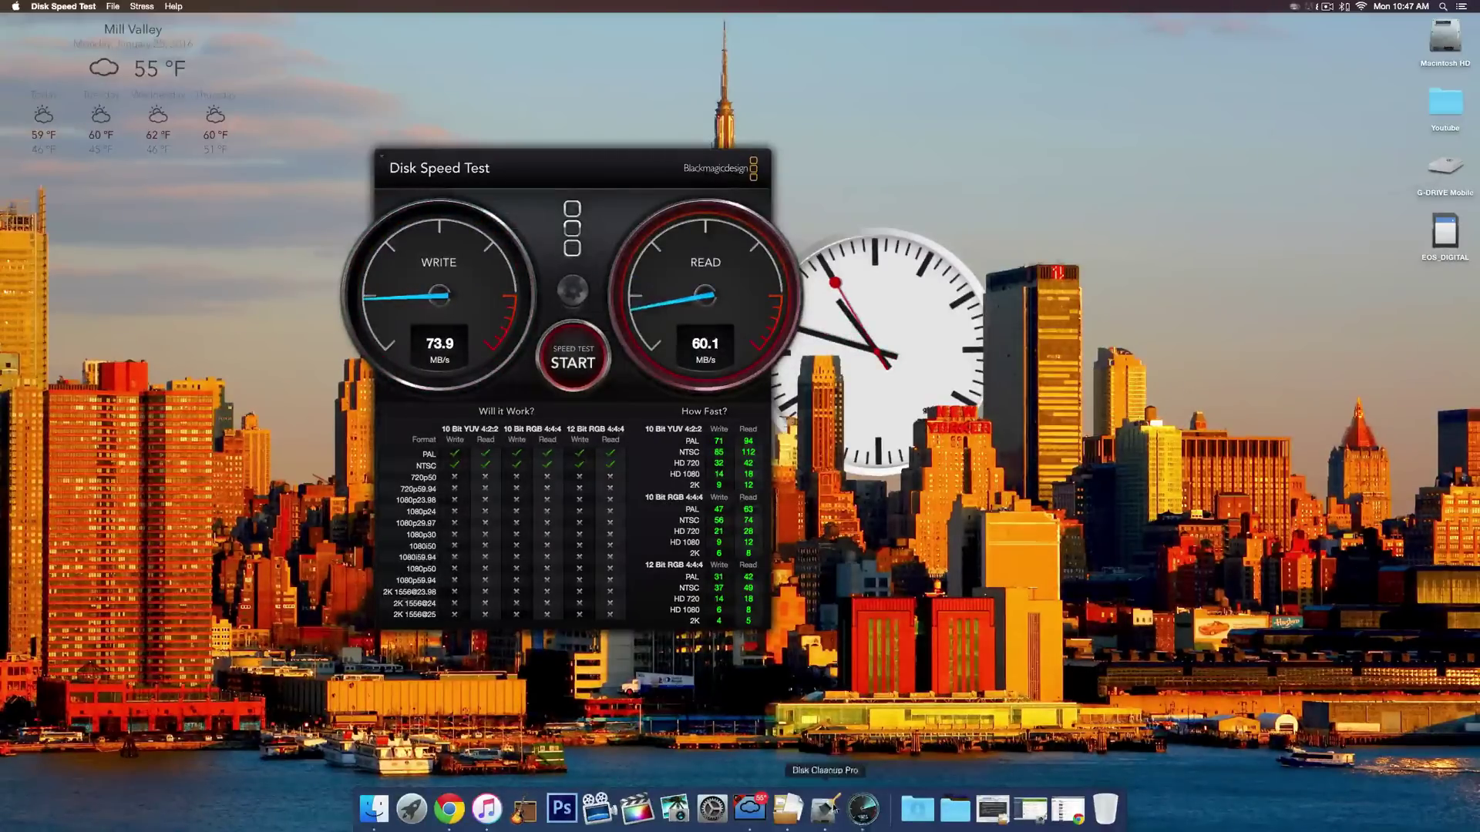
Step: Launch The Unarchiver and position its Preferences window beside the Disk Speed Test
click(788, 808)
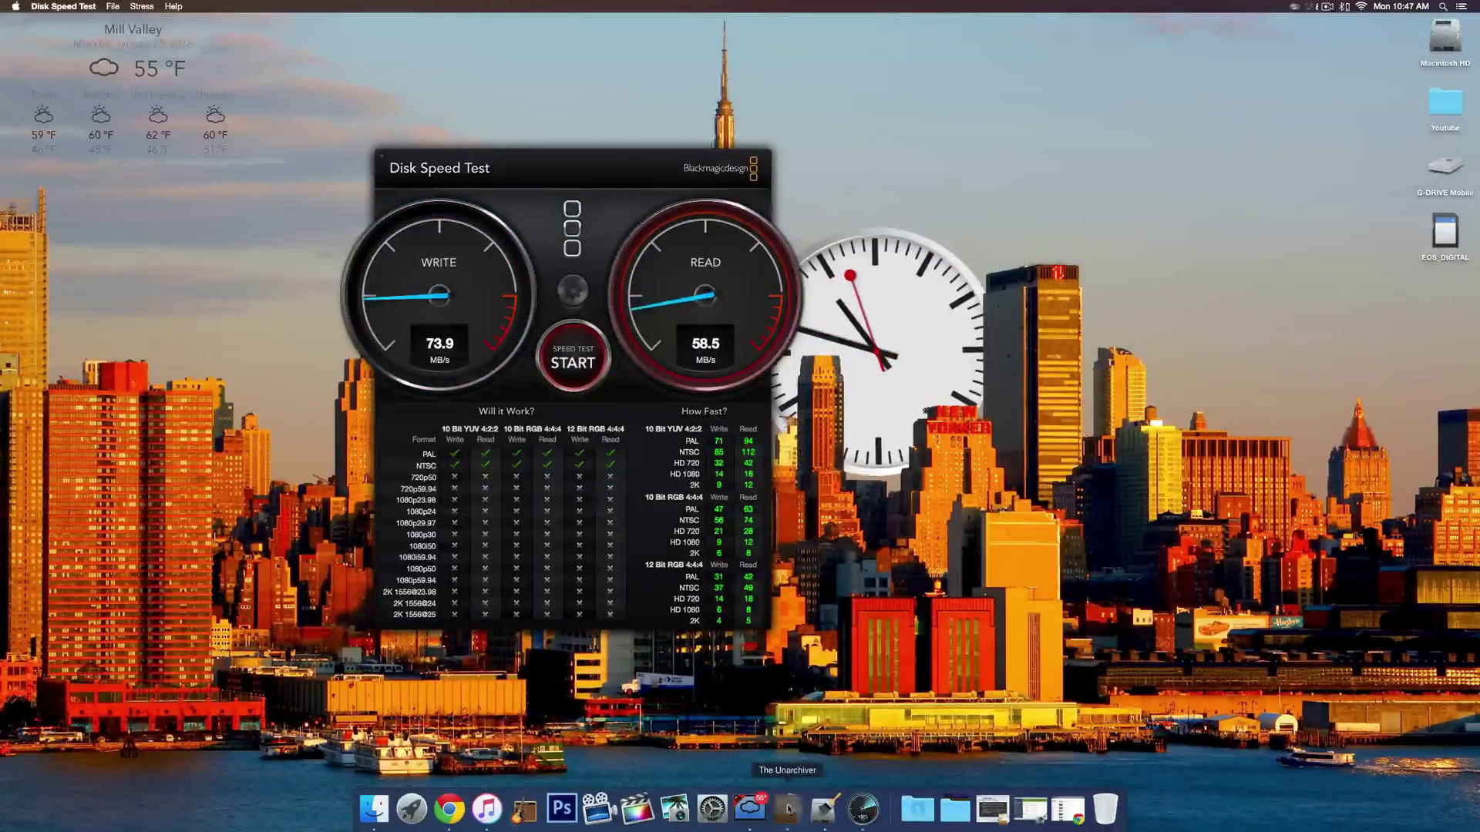
drag(648, 112, 1021, 189)
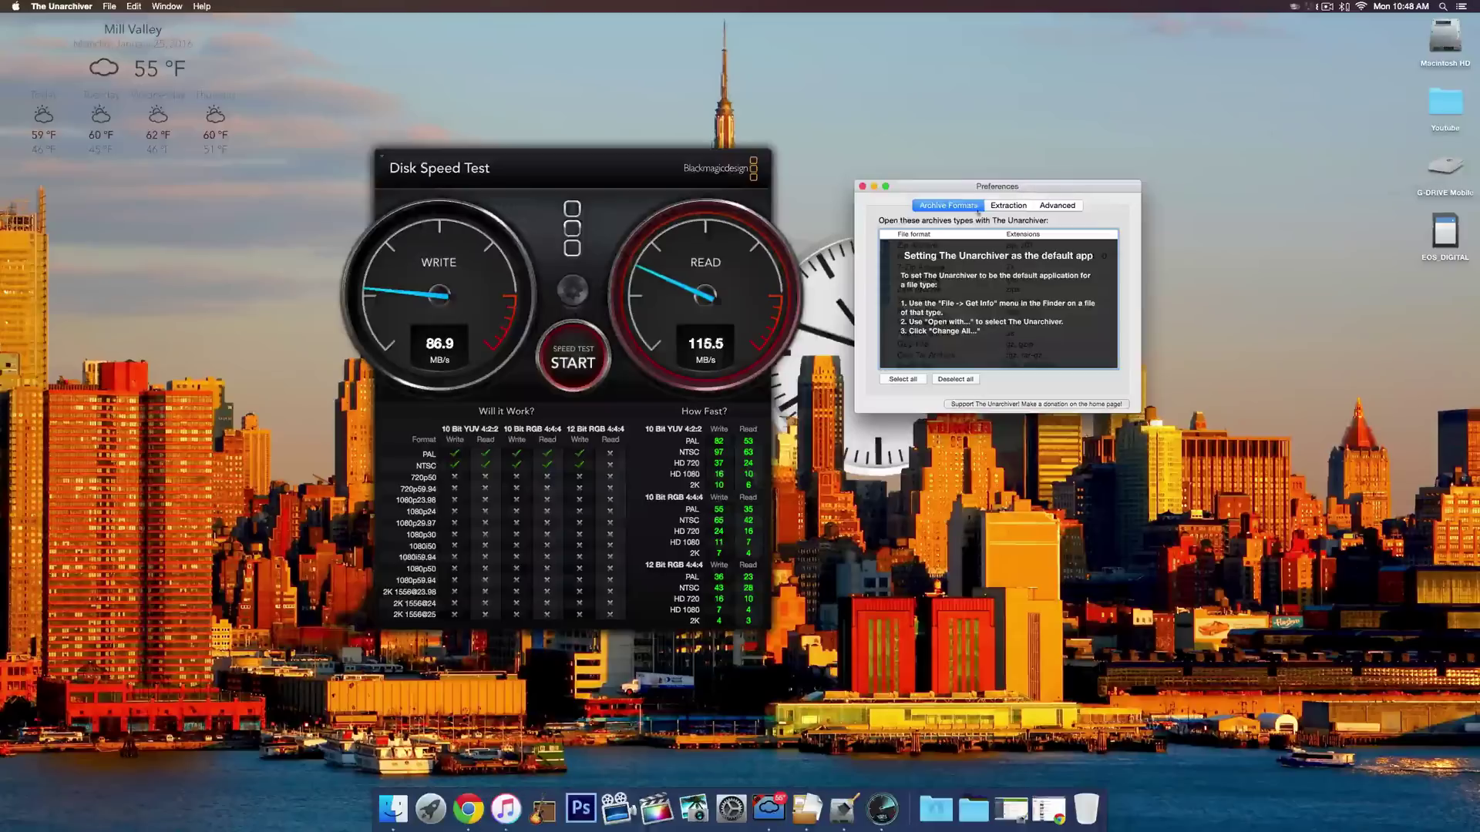
drag(980, 192, 954, 203)
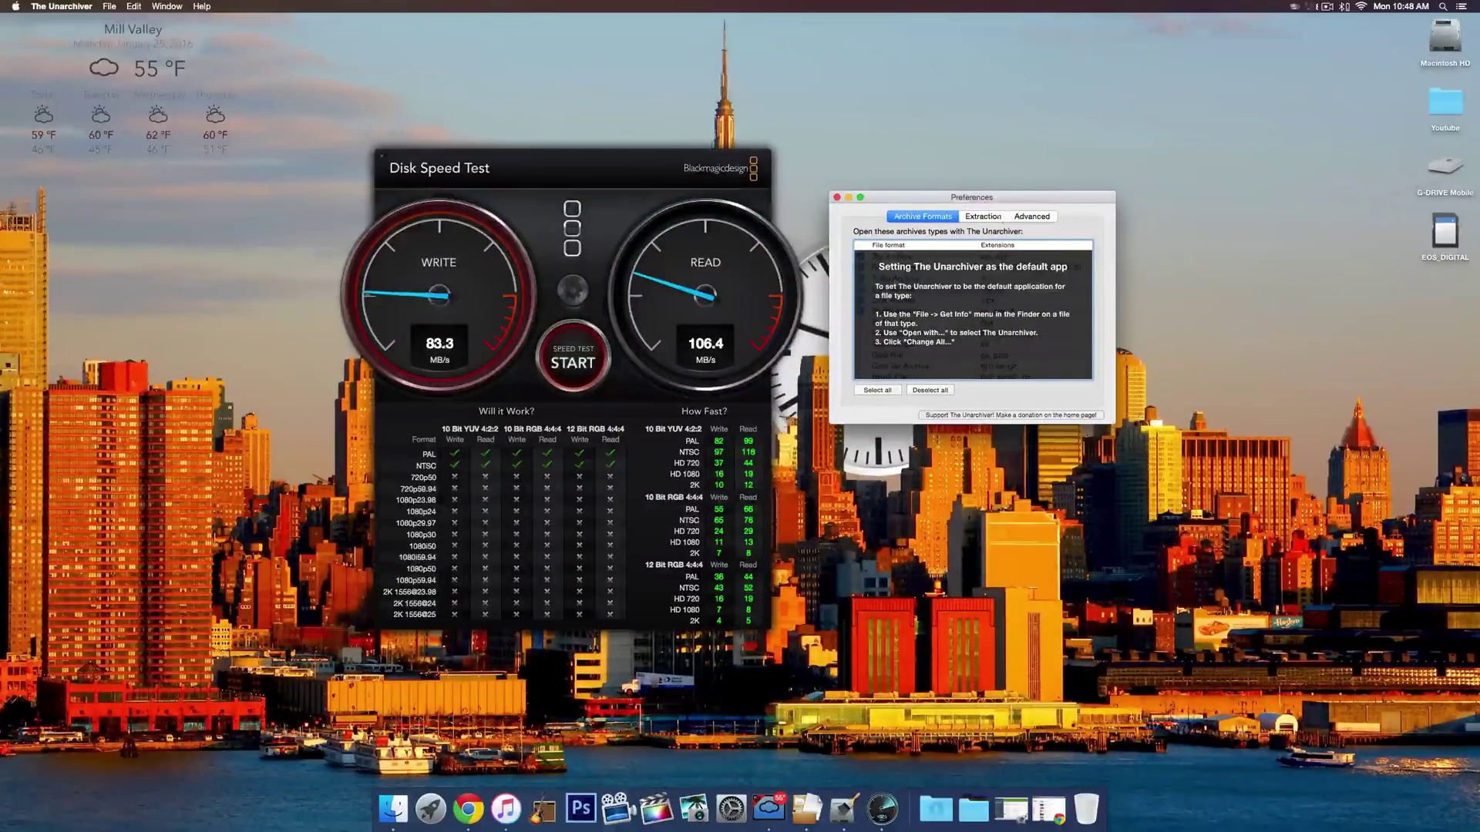
Step: Step through the Extraction and Advanced sections, then scroll through the Archive Formats list
click(1032, 216)
click(984, 216)
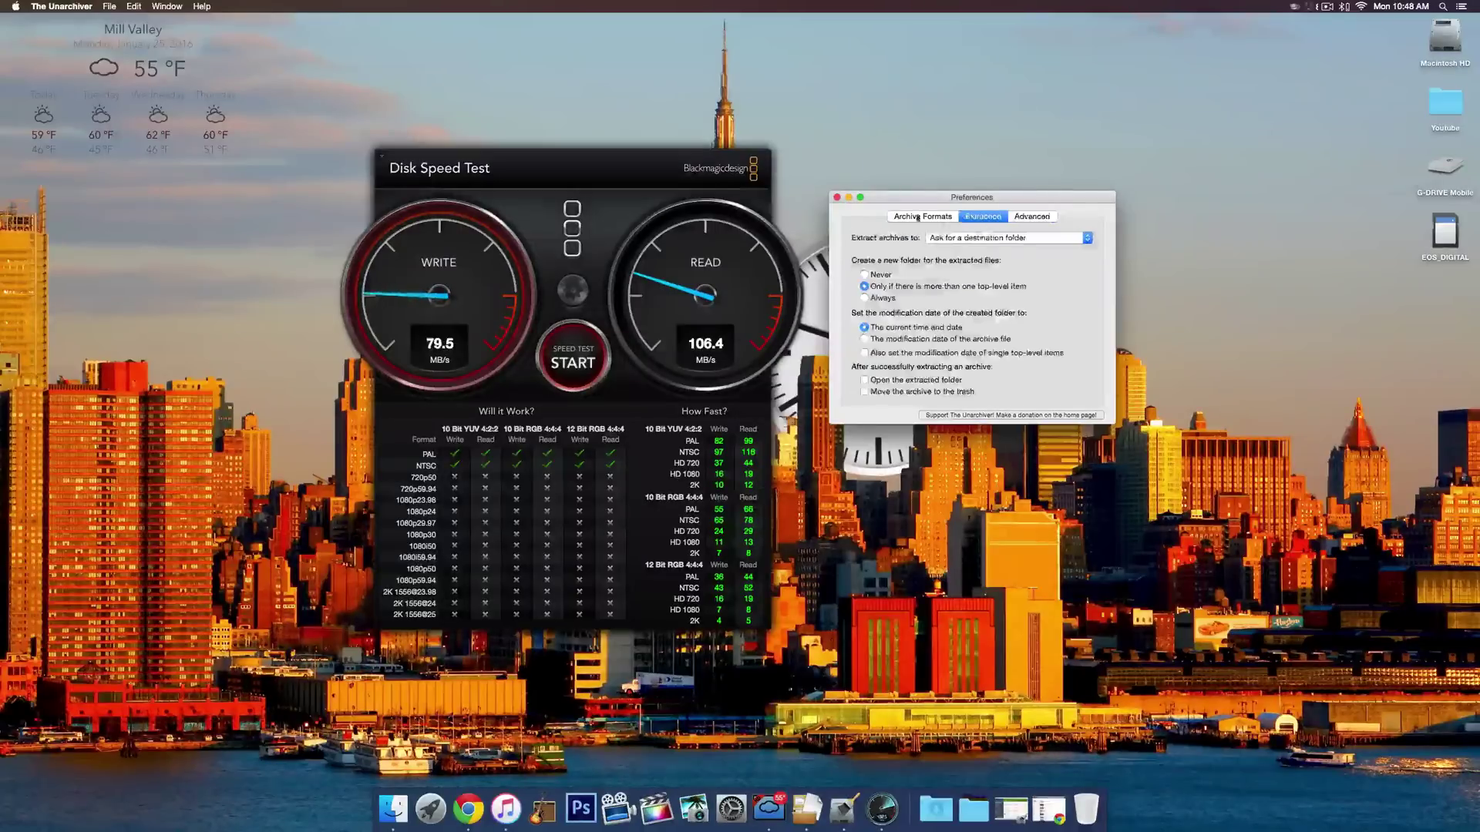
click(922, 216)
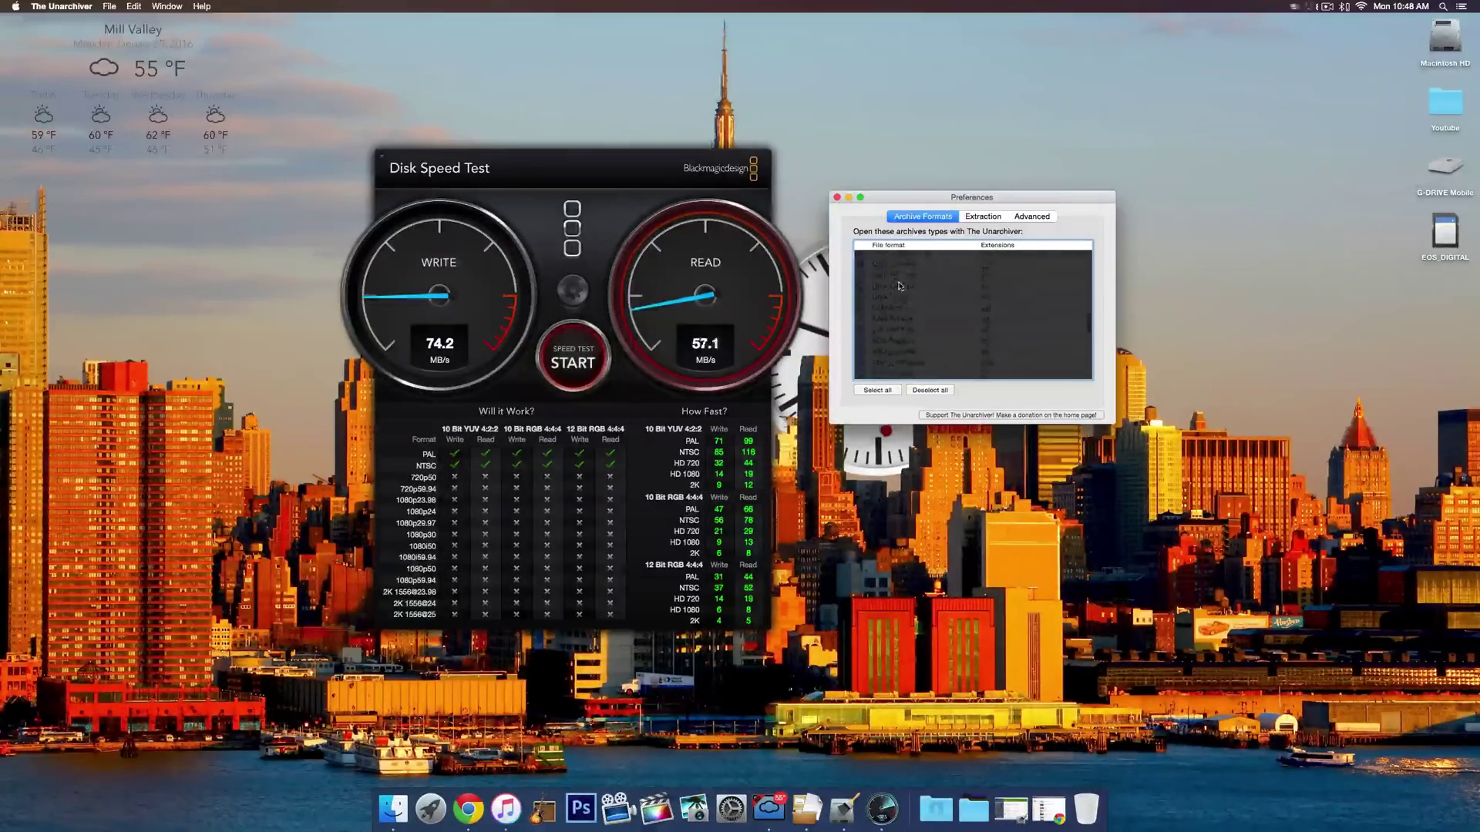
scroll(867, 323, down, 10)
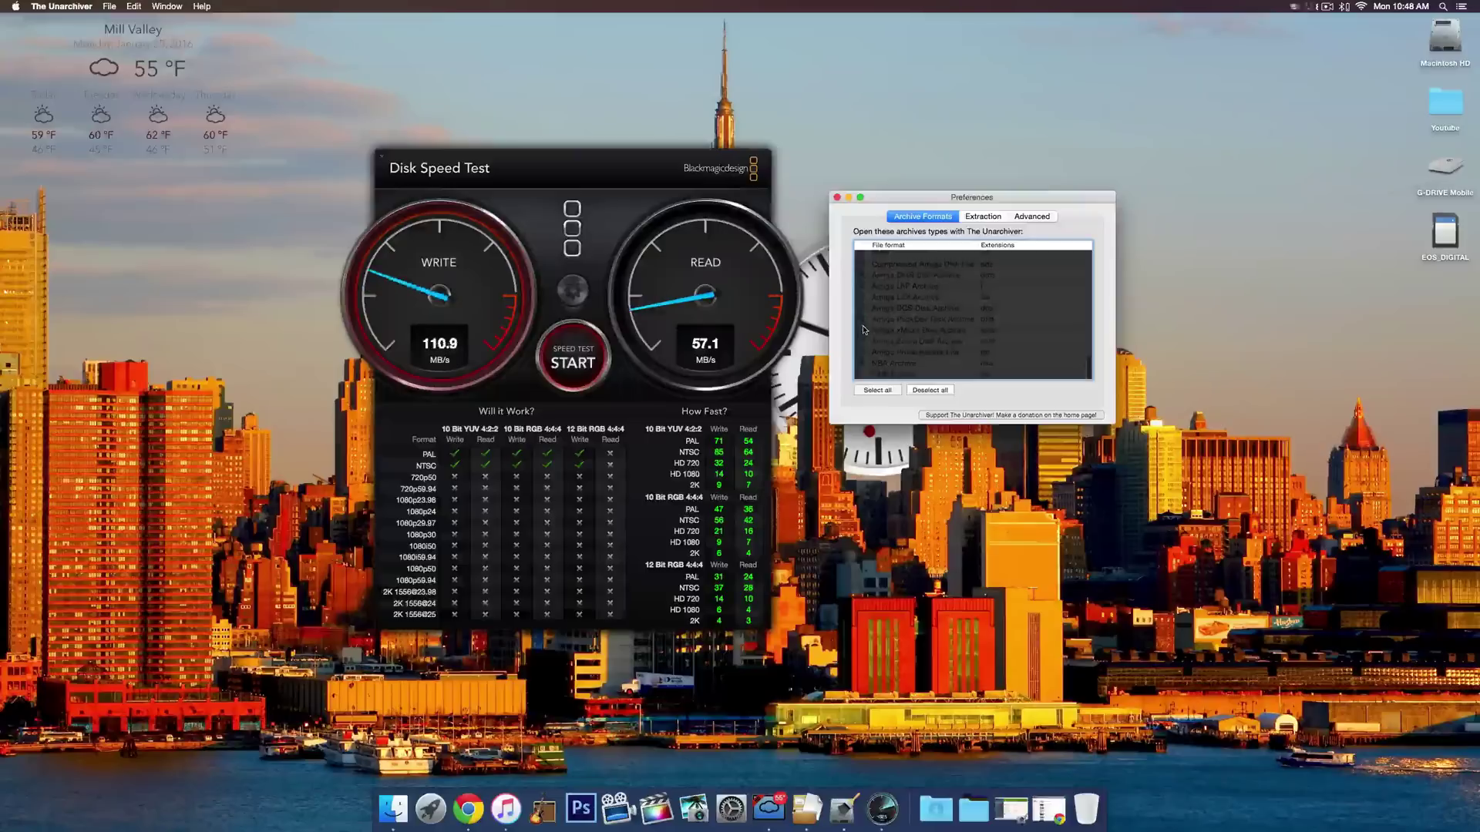
scroll(863, 332, up, 10)
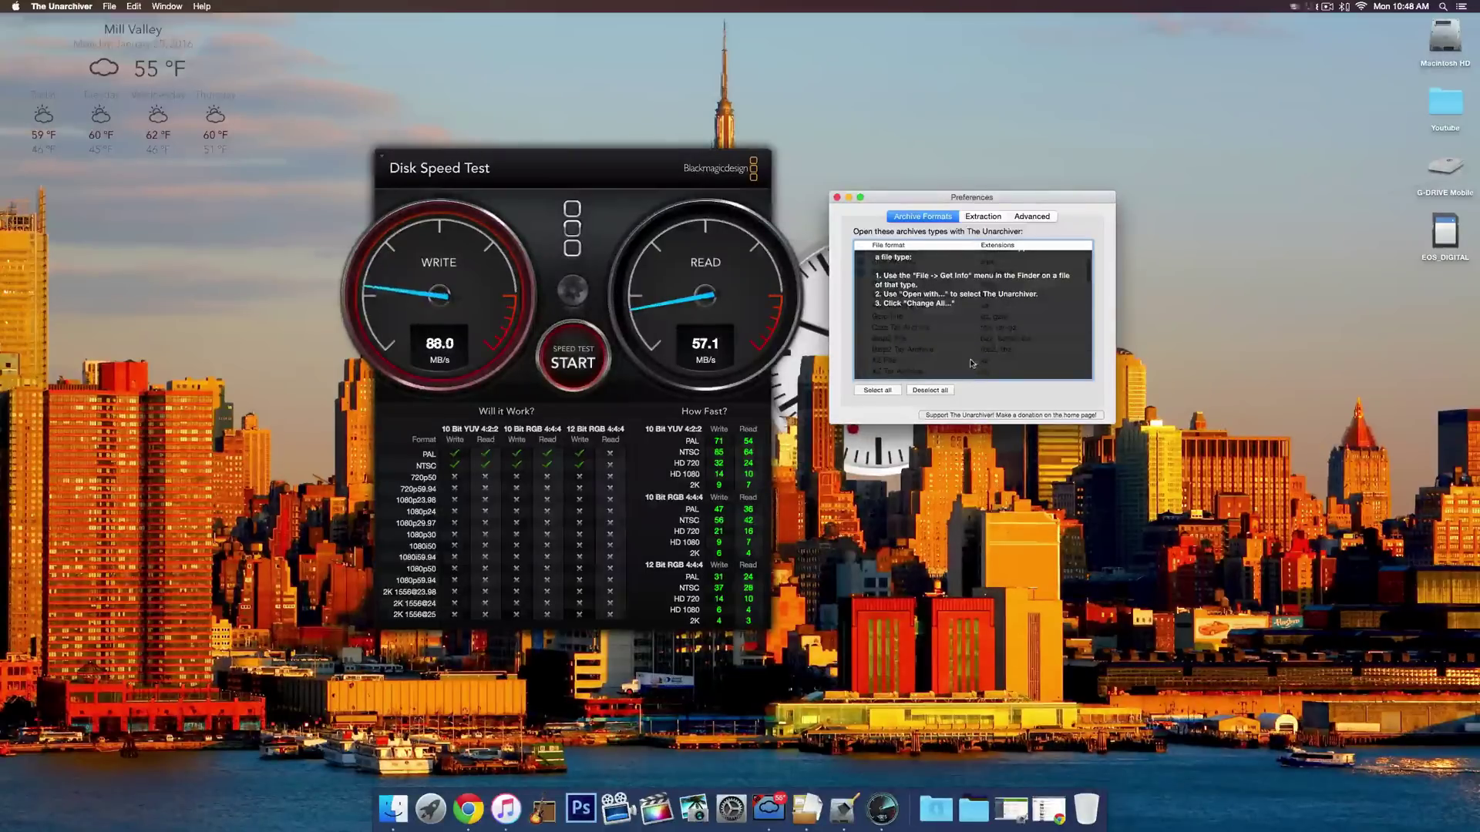
Step: Check the Extract archives to choices without changing them, revisit Advanced, and close the preferences
click(984, 218)
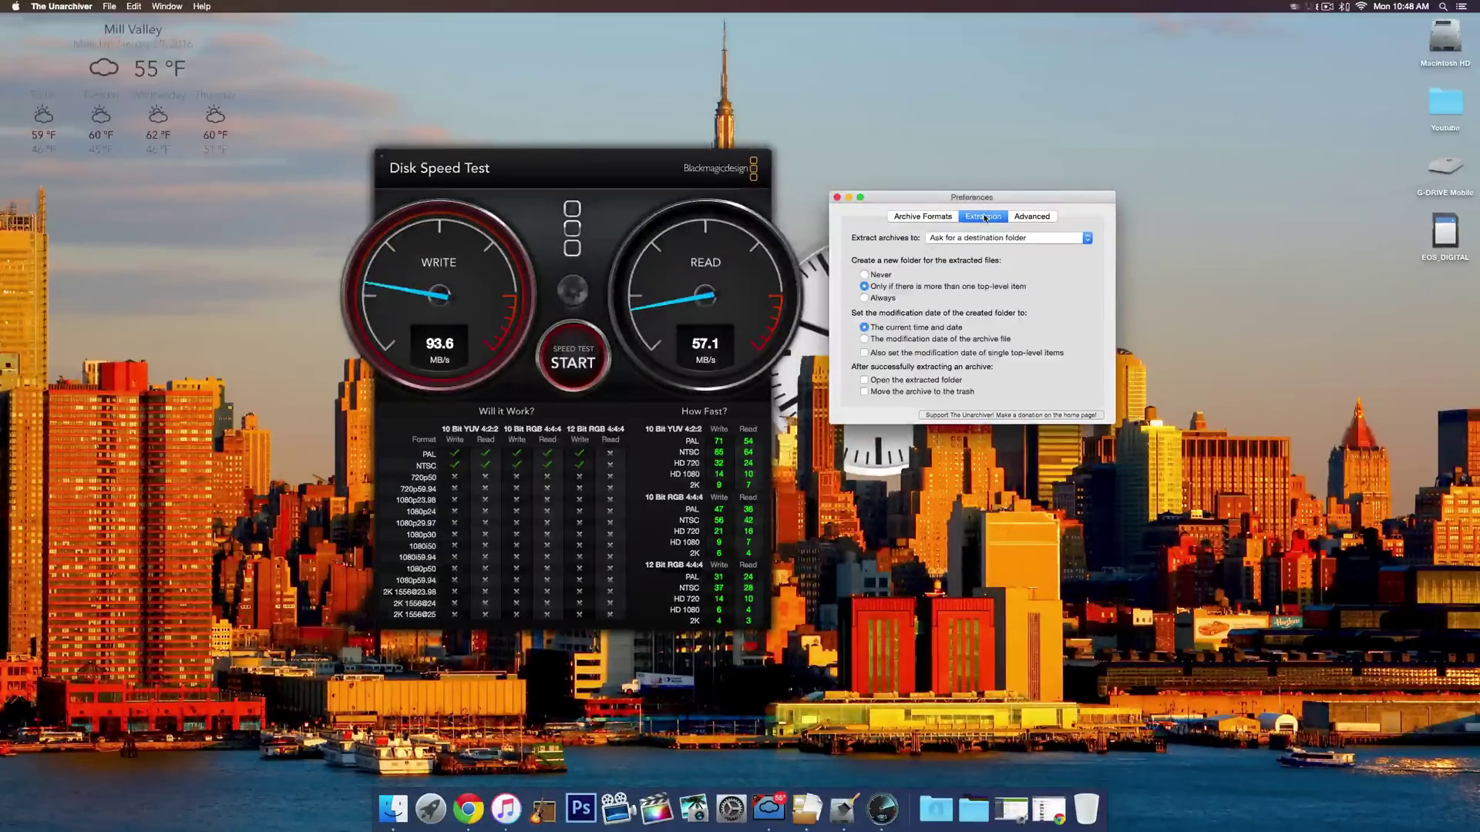
click(1086, 238)
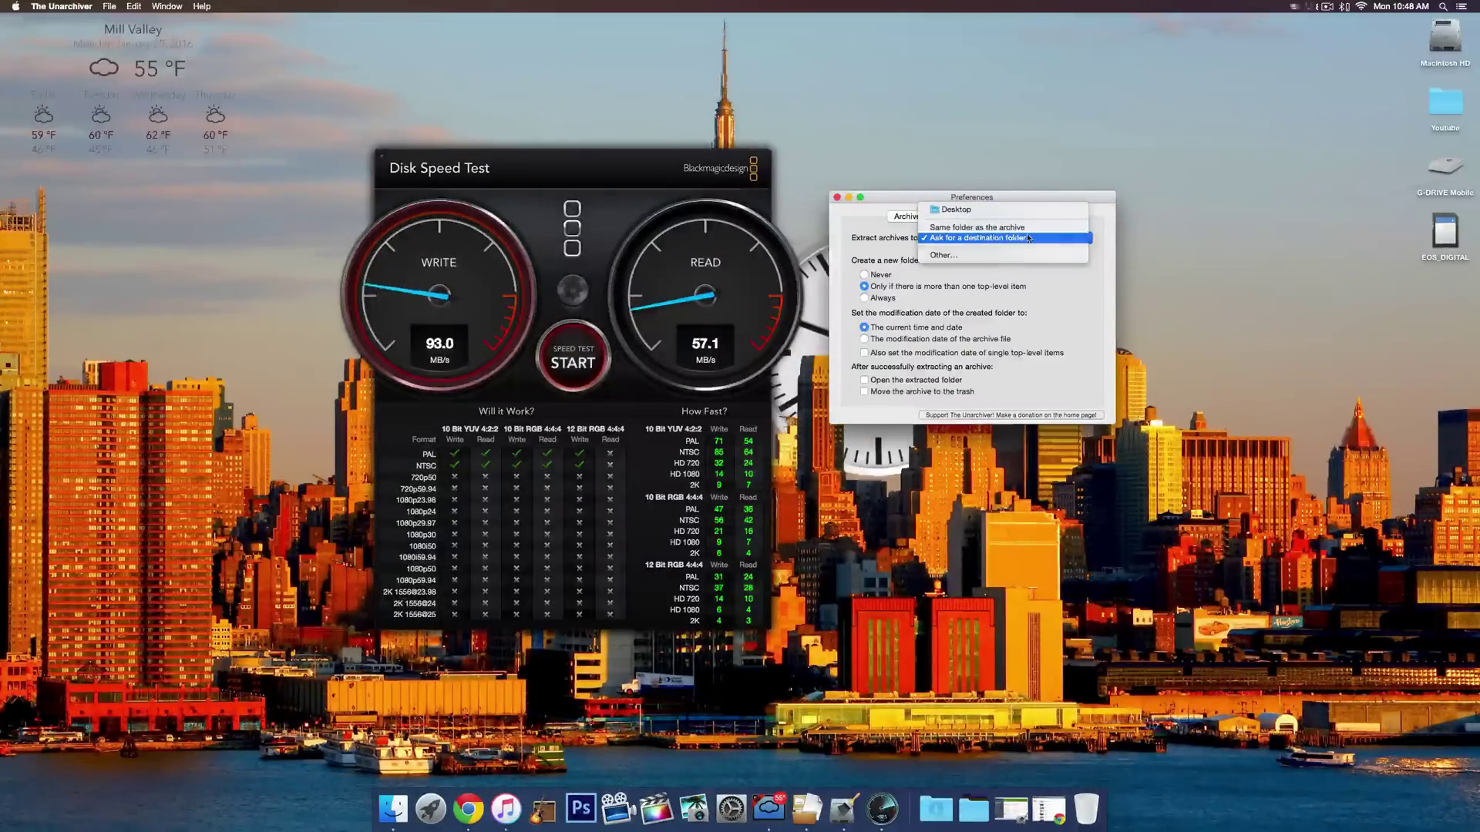
click(1098, 272)
click(1030, 218)
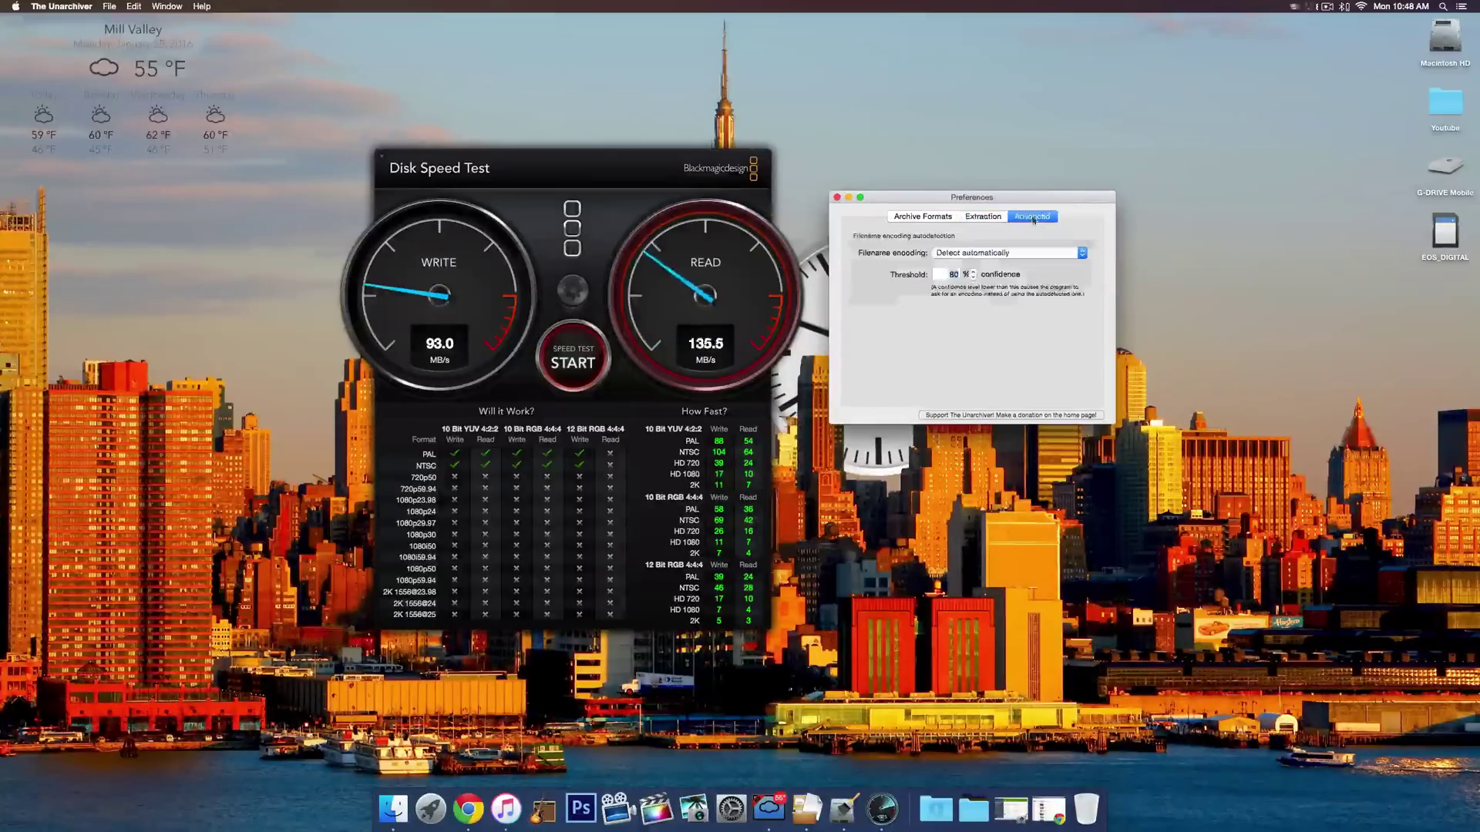
click(983, 216)
click(929, 218)
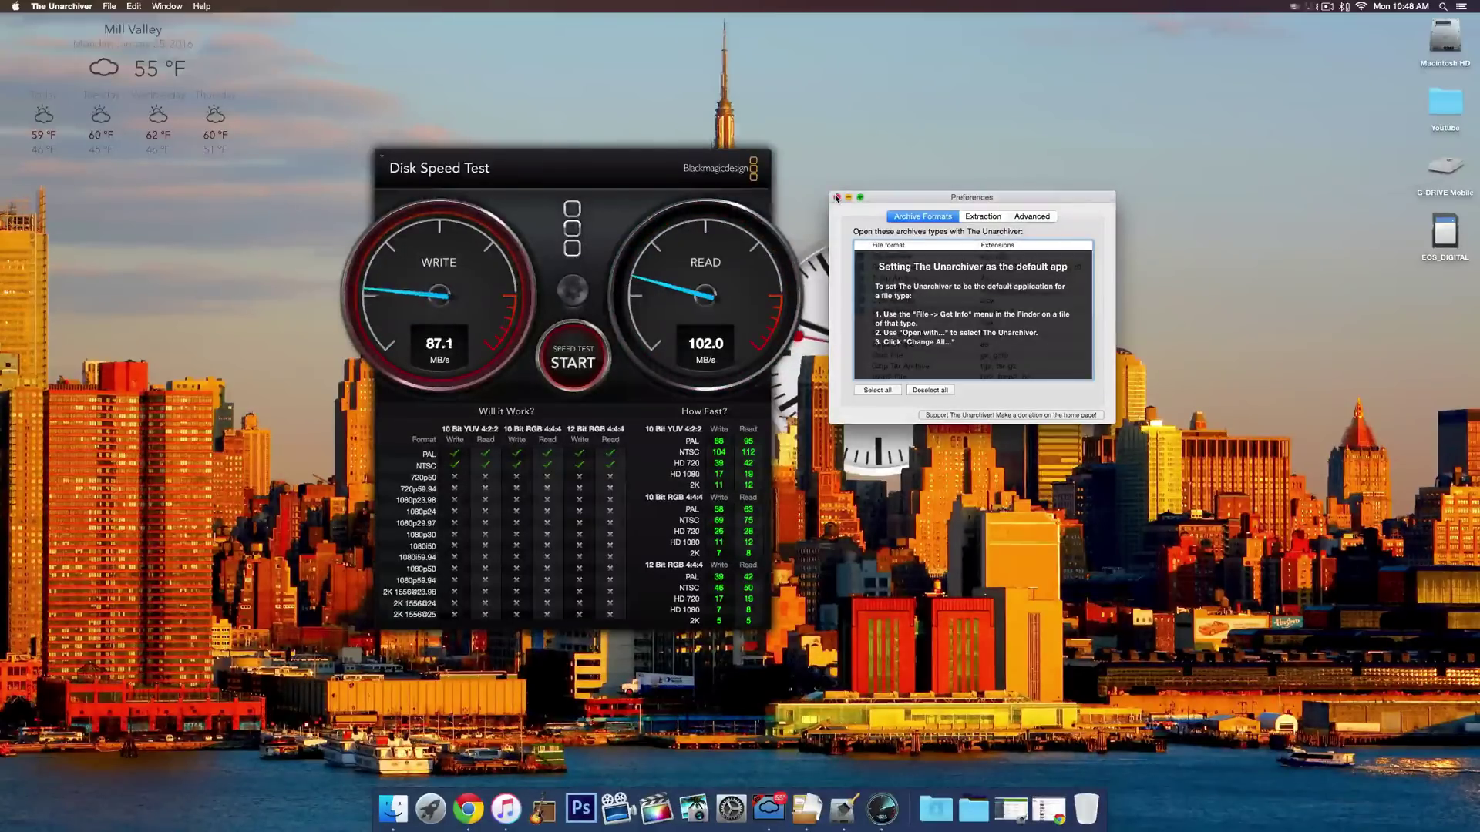
click(837, 197)
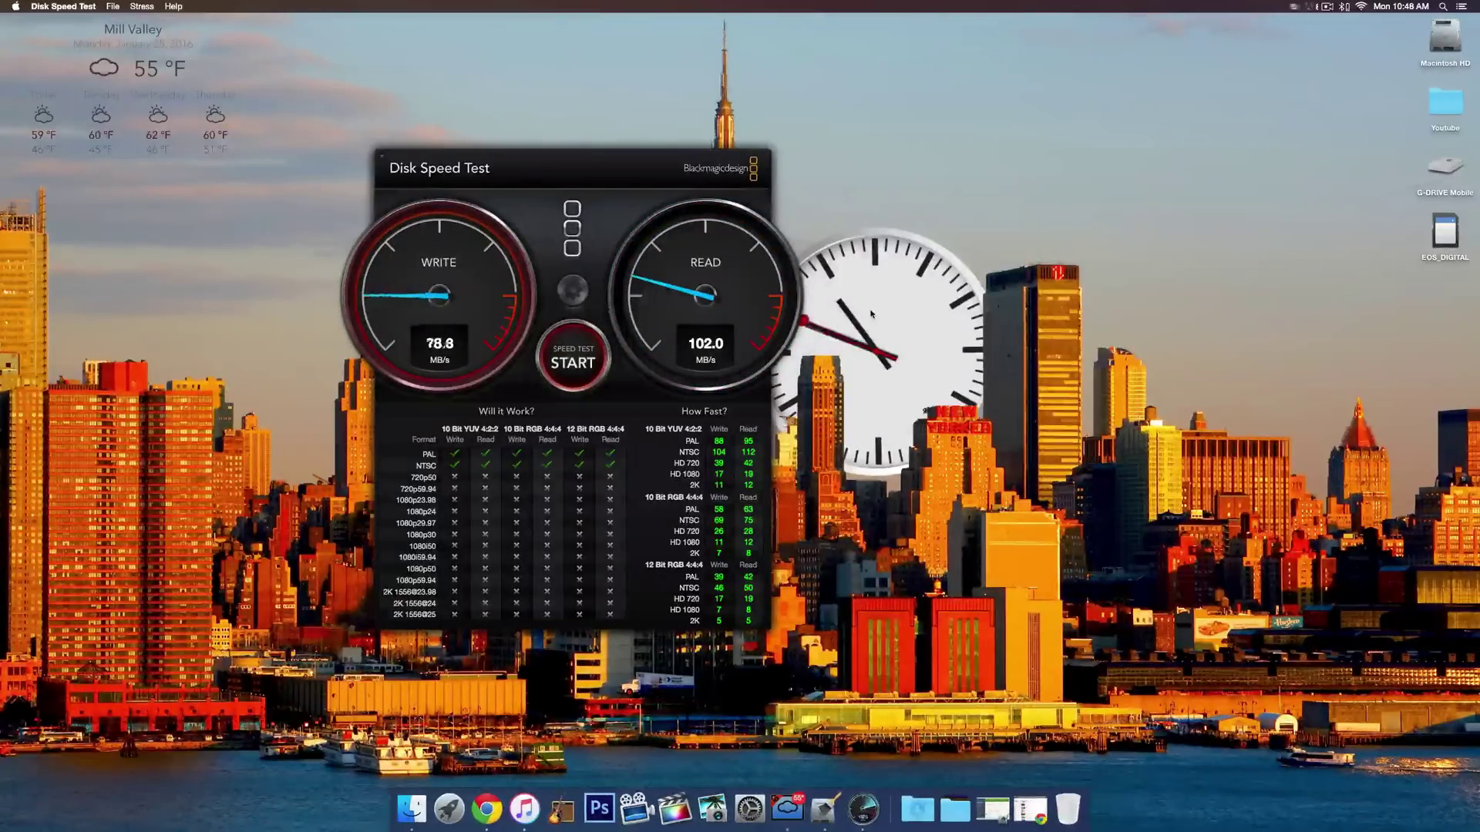